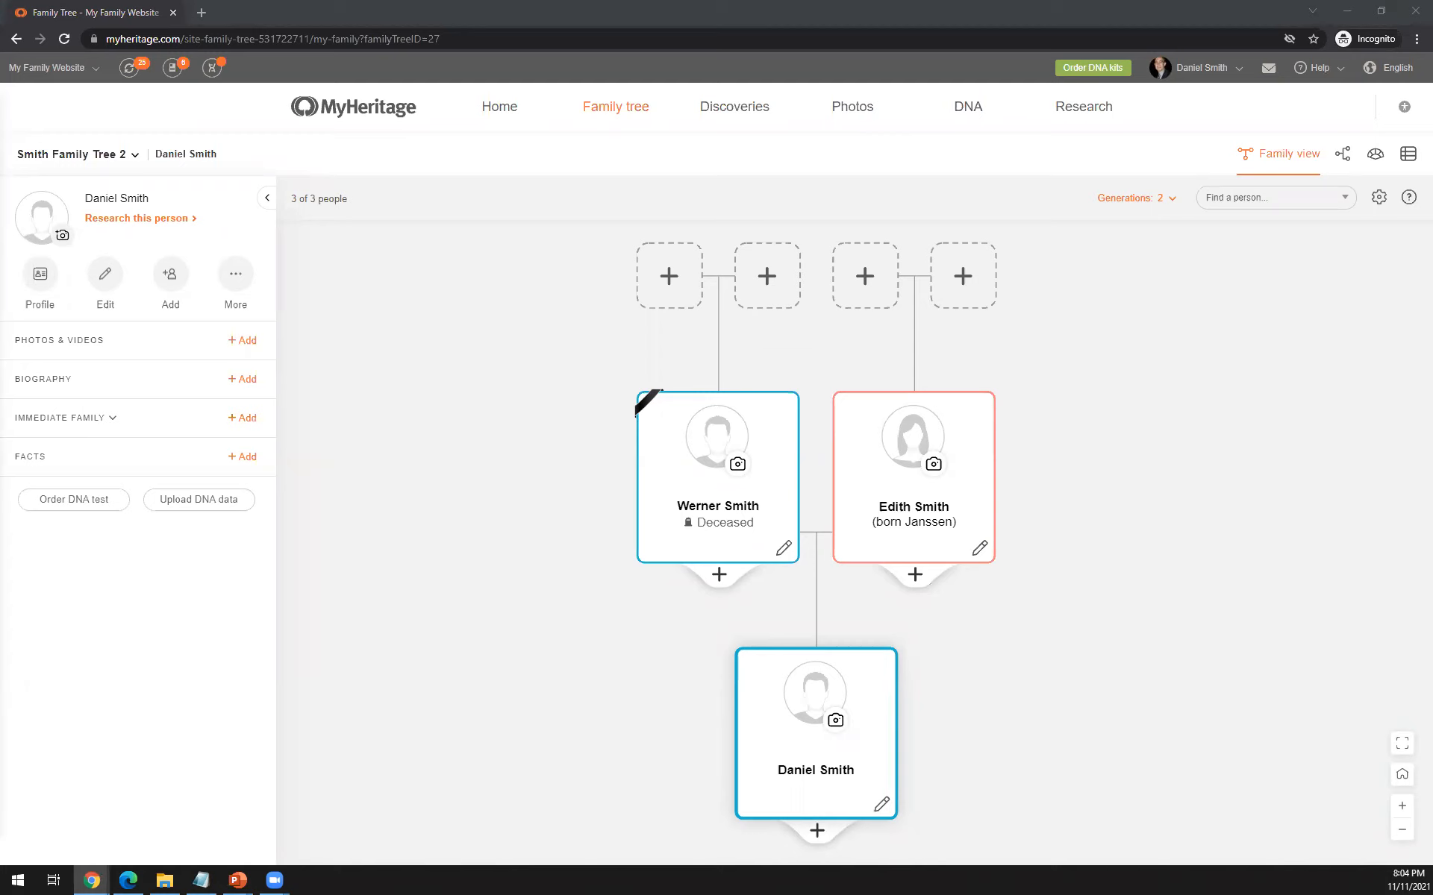
- Open the settings of the family tree view
{"action": "left_click", "coordinate": [1377, 200]}
{"action": "left_click", "coordinate": [1377, 196]}
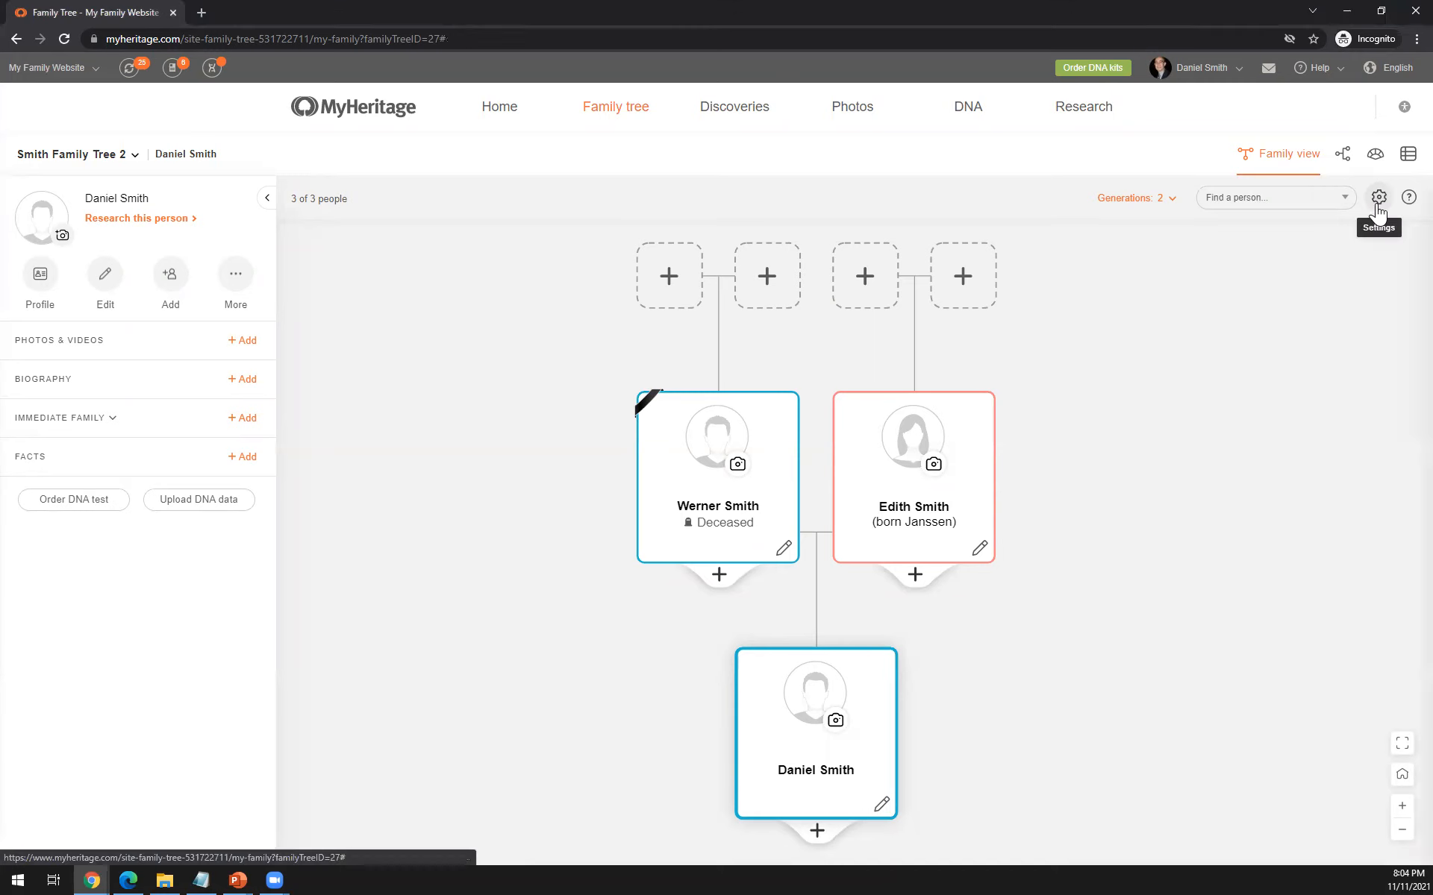
{"action": "left_click", "coordinate": [1377, 202]}
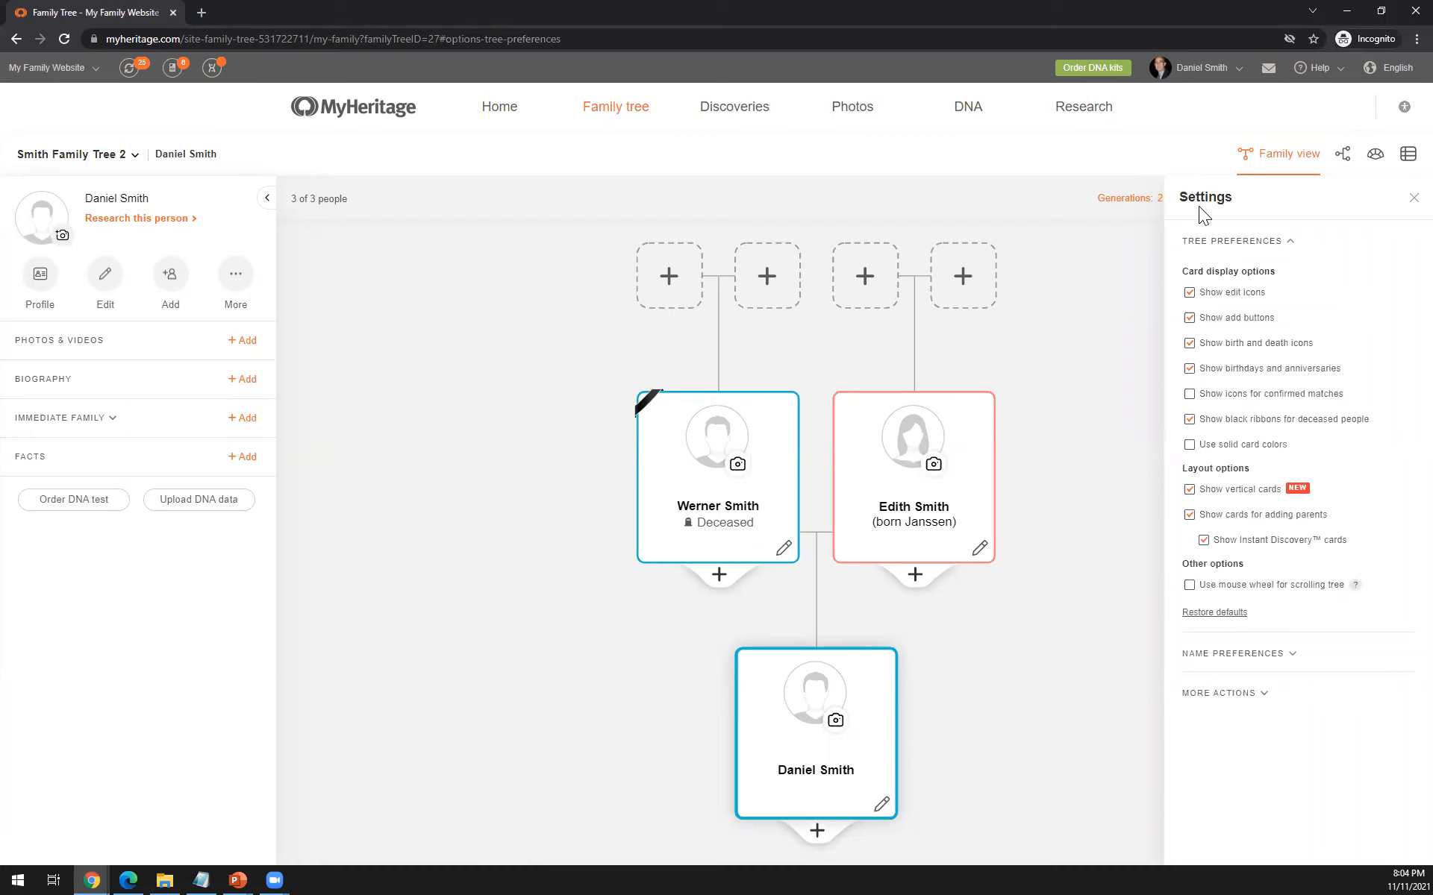
- Preview the tree with solid card colors and without birth and death icons, restoring each option
{"action": "left_click", "coordinate": [1189, 445]}
{"action": "left_click_drag", "start_coordinate": [1081, 400], "coordinate": [1018, 531]}
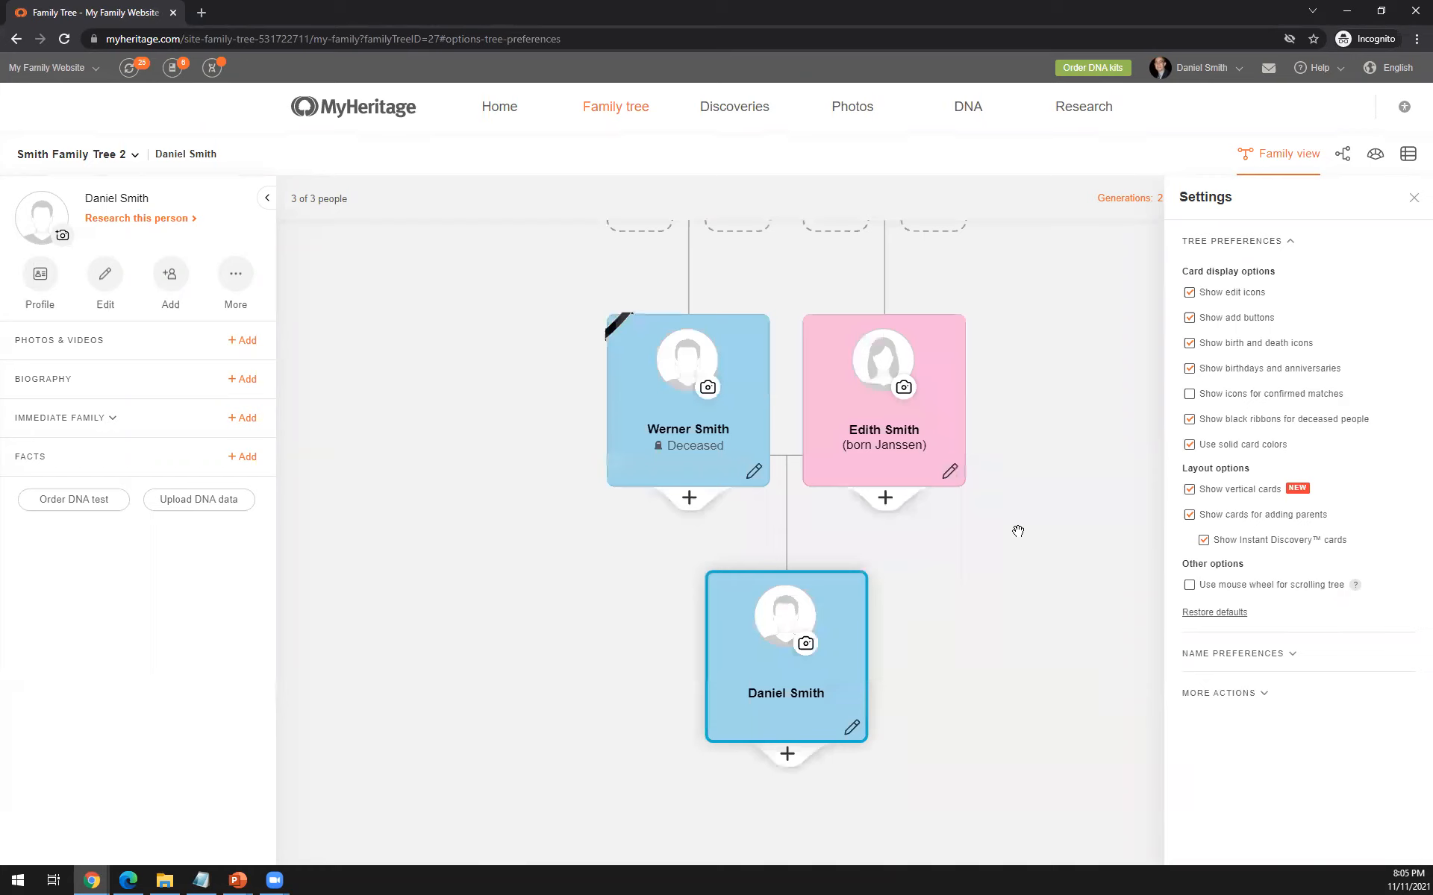
{"action": "left_click_drag", "start_coordinate": [1032, 377], "coordinate": [1013, 445]}
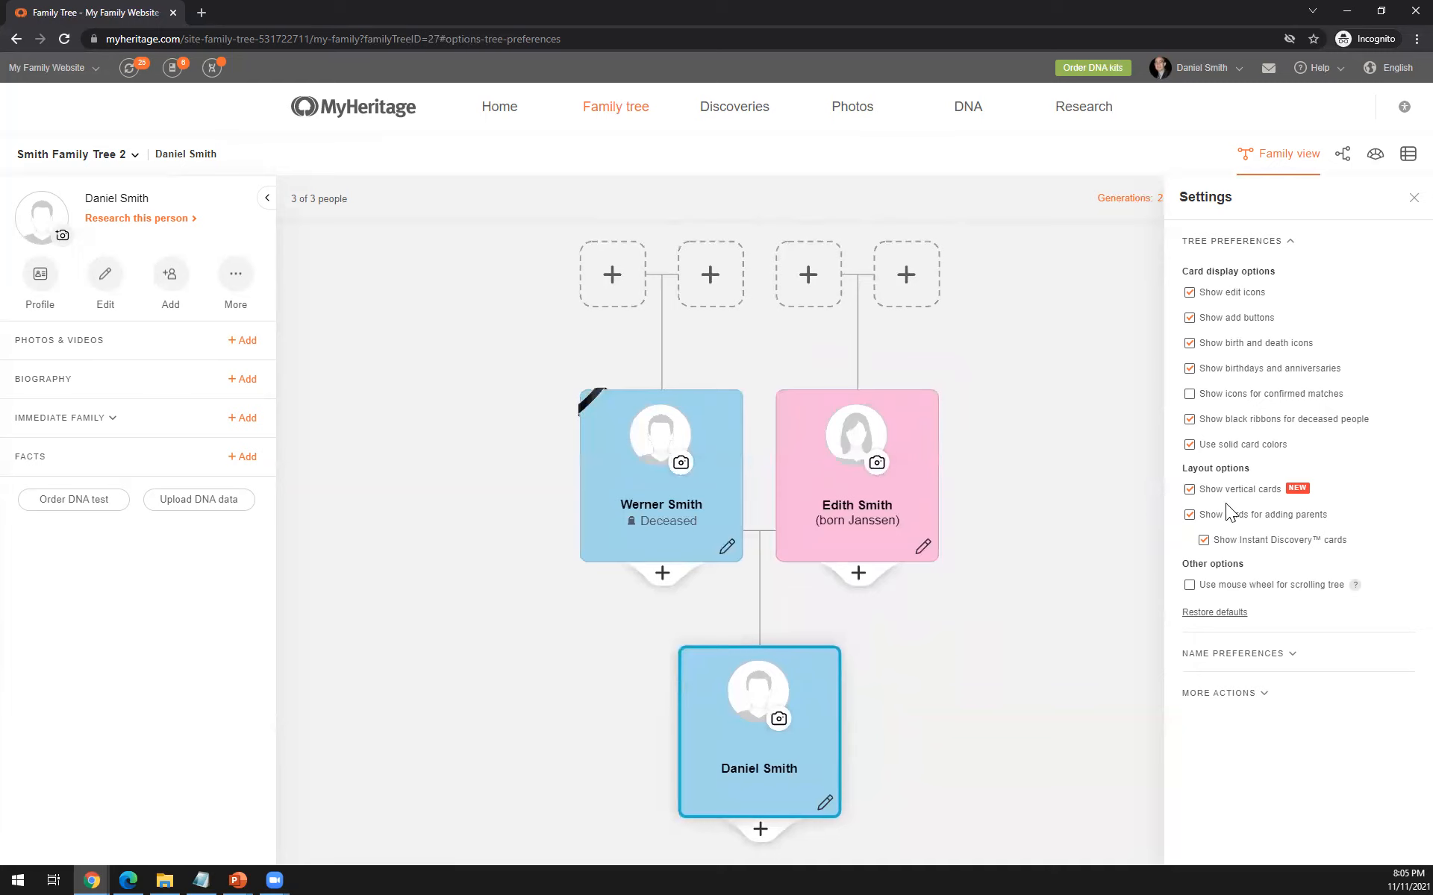
{"action": "left_click", "coordinate": [1189, 448]}
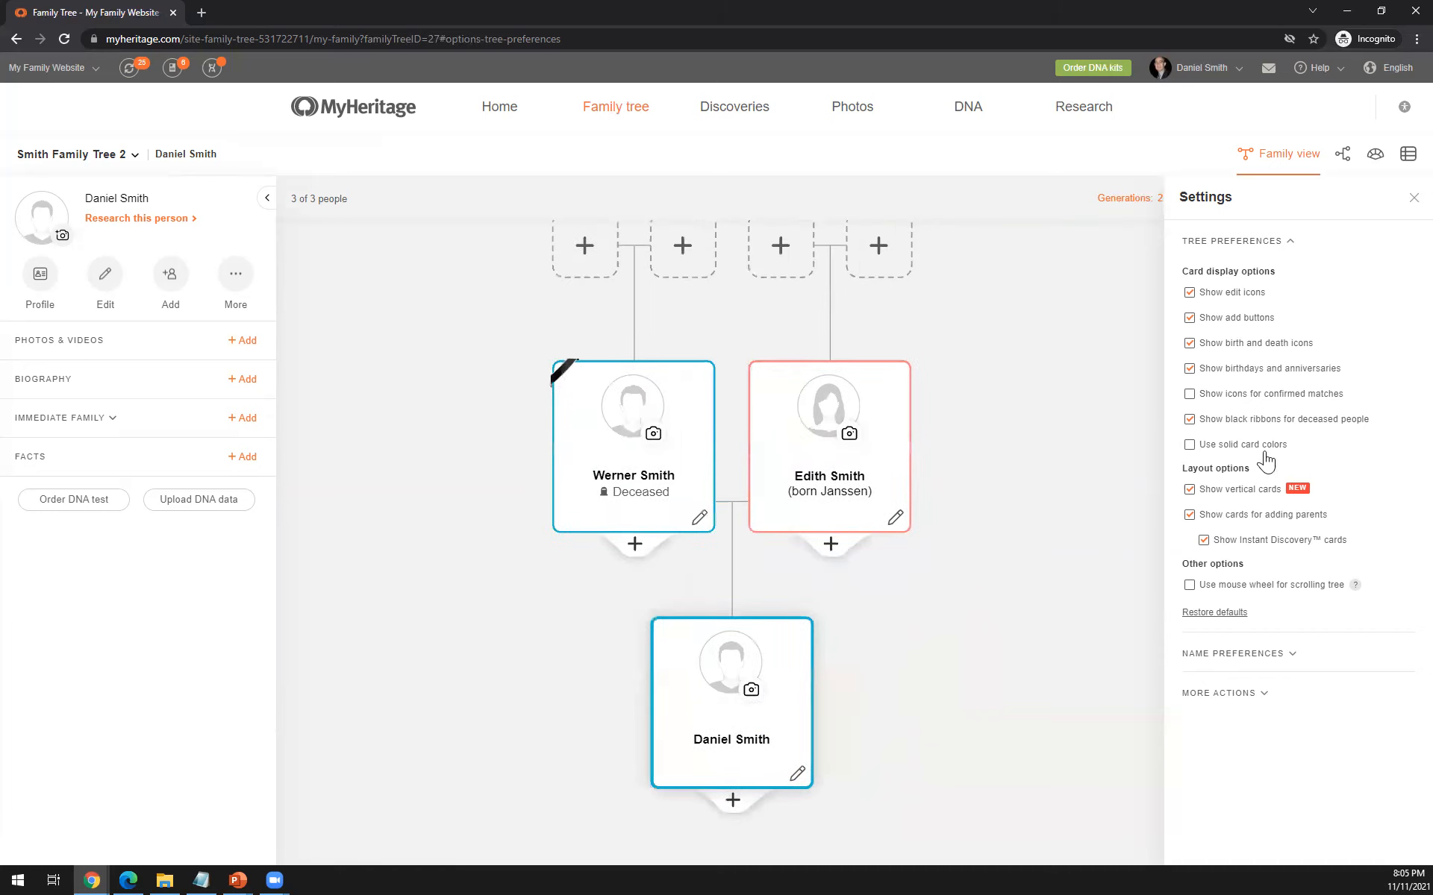
{"action": "left_click", "coordinate": [1189, 344]}
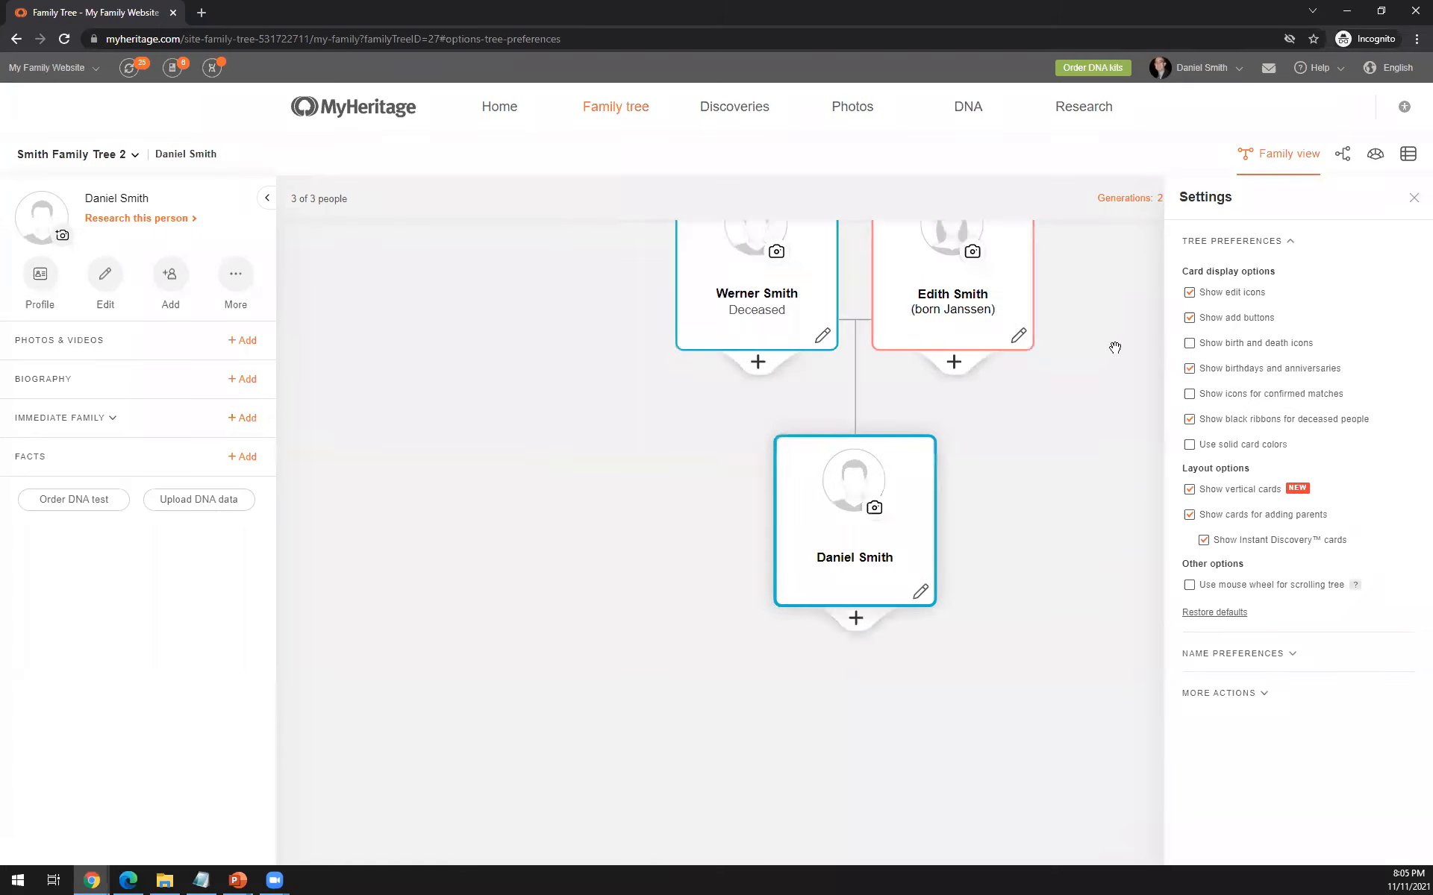
{"action": "left_click", "coordinate": [1188, 343]}
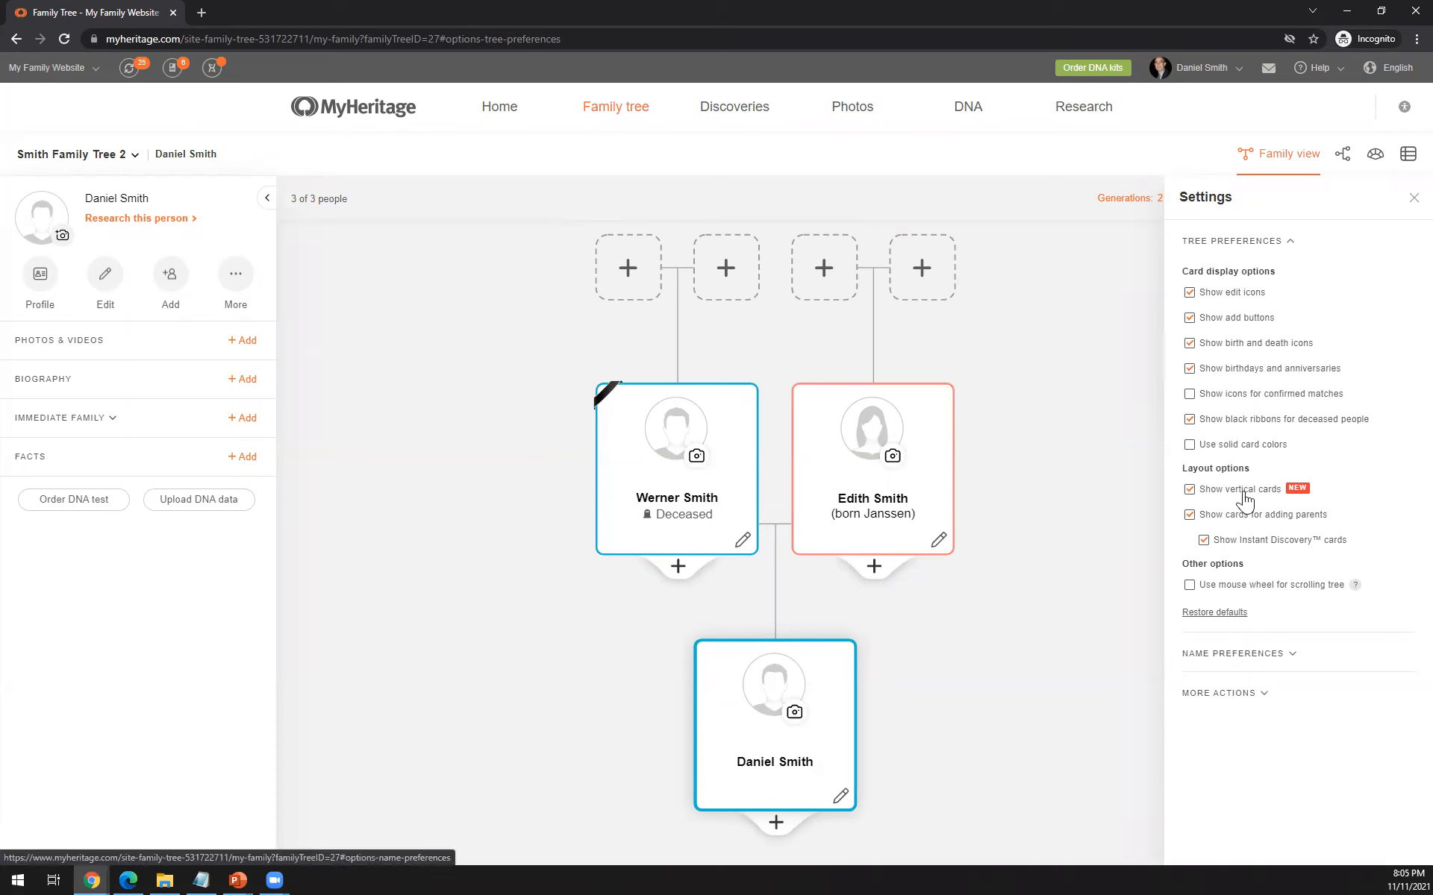
- Look over the name preferences, and turn off vertical cards in the tree preferences
{"action": "left_click", "coordinate": [1235, 654]}
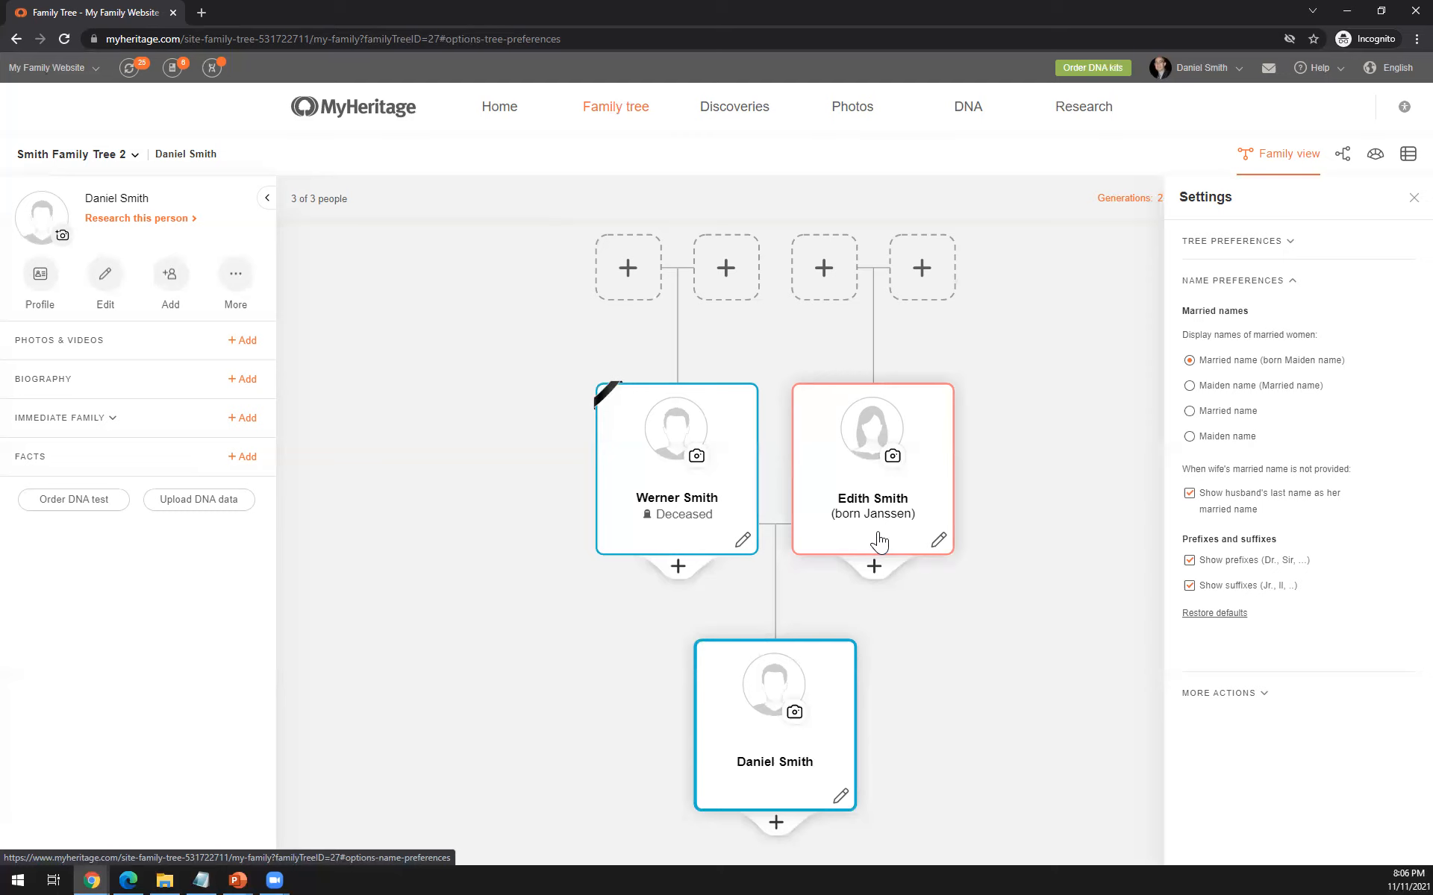
{"action": "left_click", "coordinate": [1252, 258]}
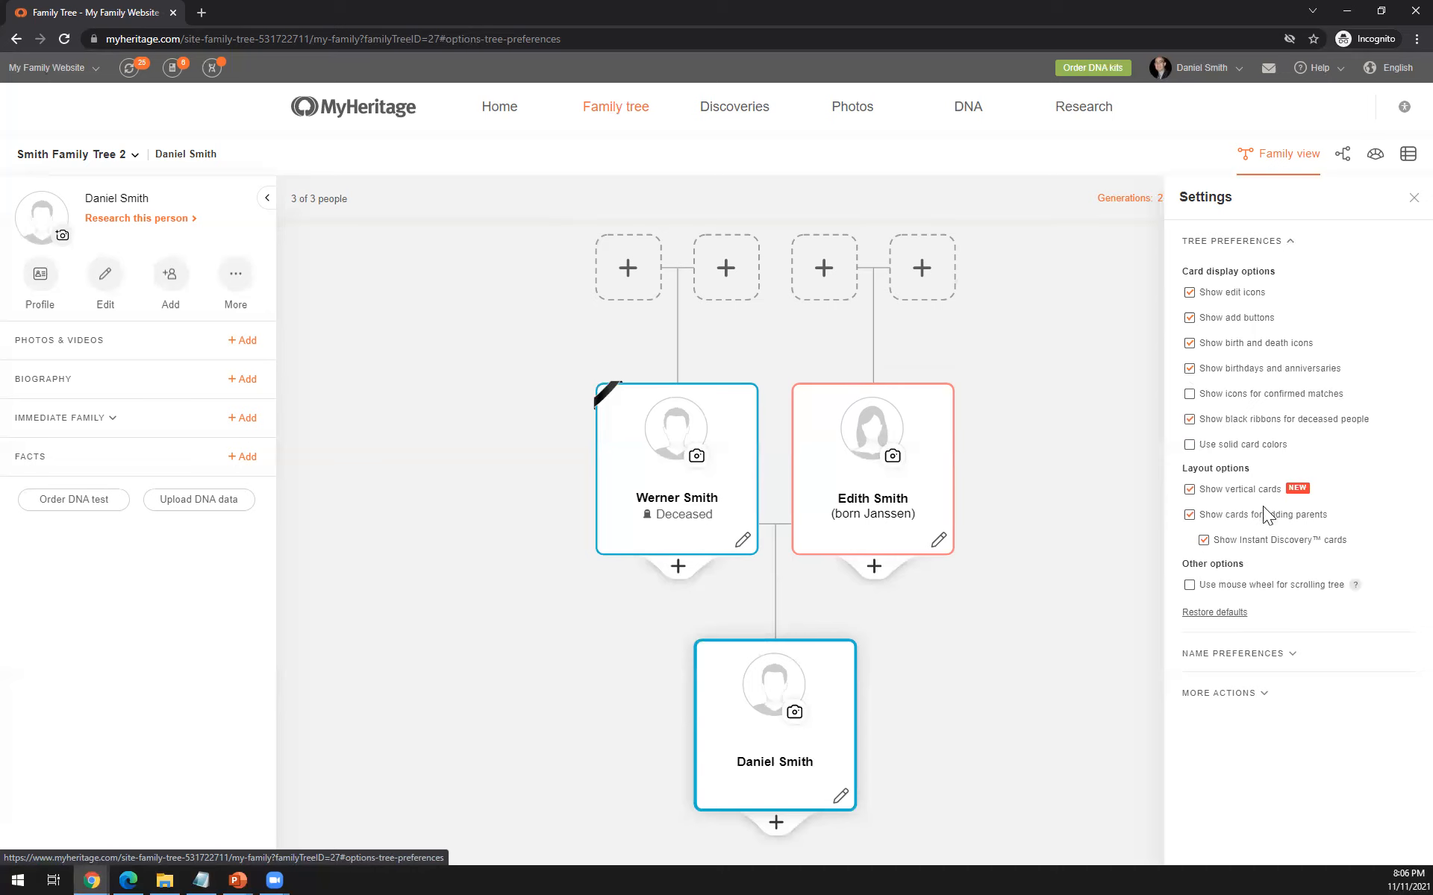
{"action": "left_click", "coordinate": [1190, 494]}
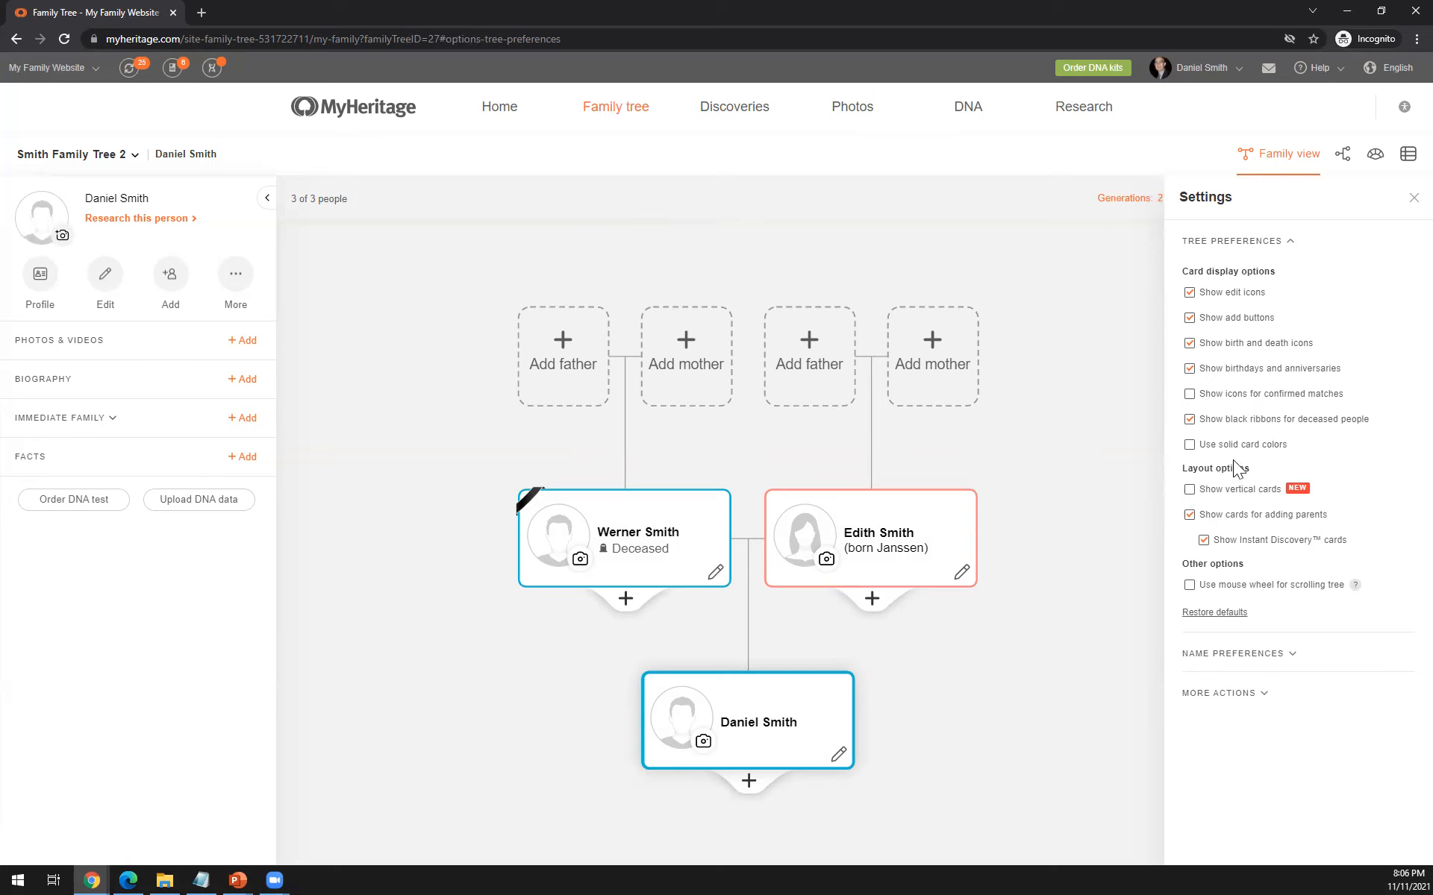
{"action": "left_click", "coordinate": [1411, 200]}
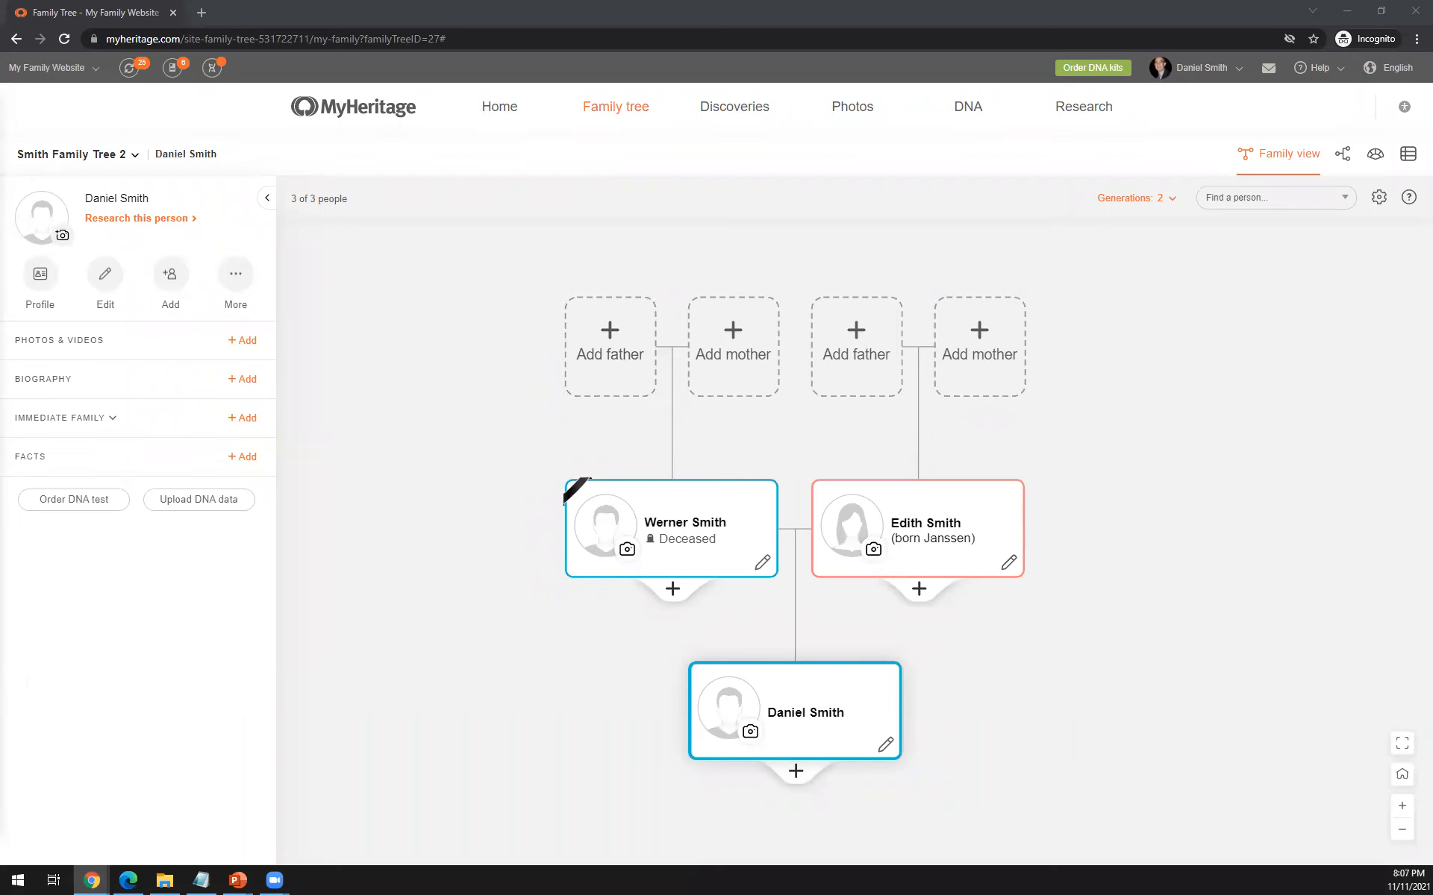
- Start adding a father for the deceased parent, fill in a suggested first name and view the birth date qualifiers
{"action": "left_click", "coordinate": [612, 346]}
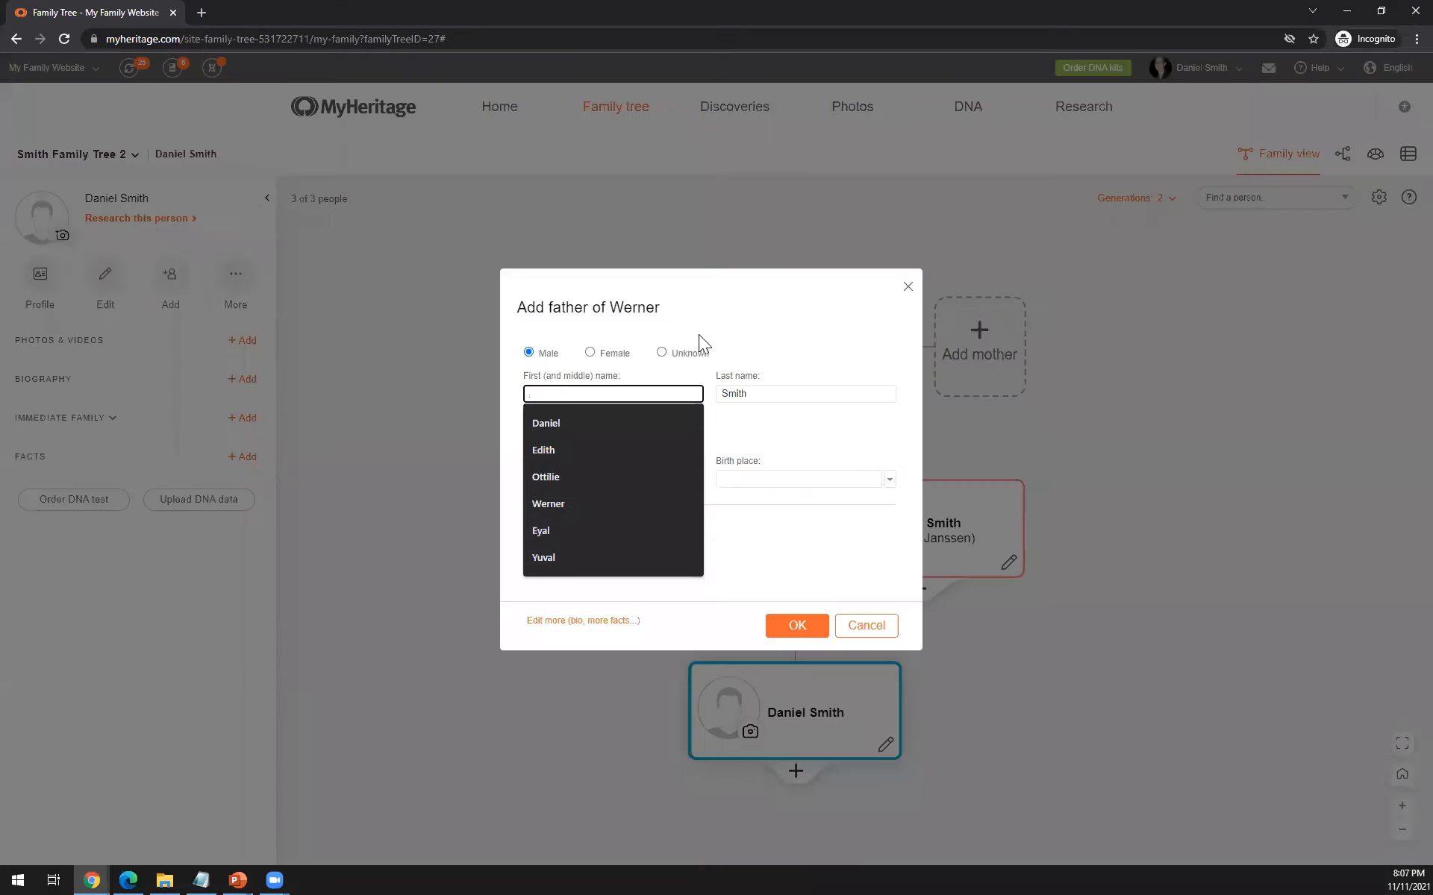
{"action": "left_click", "coordinate": [563, 559]}
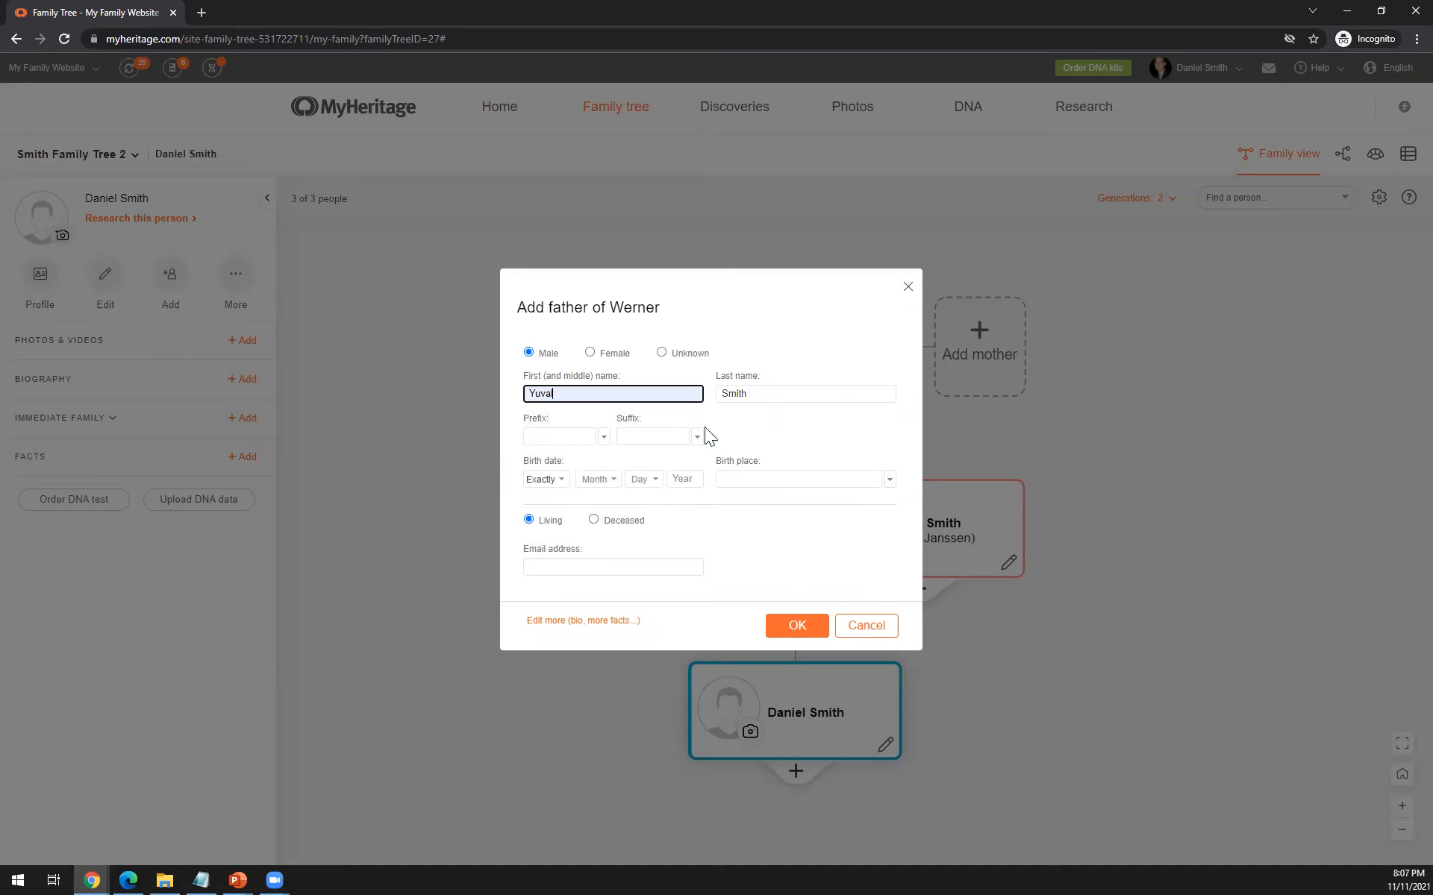
{"action": "left_click", "coordinate": [561, 481]}
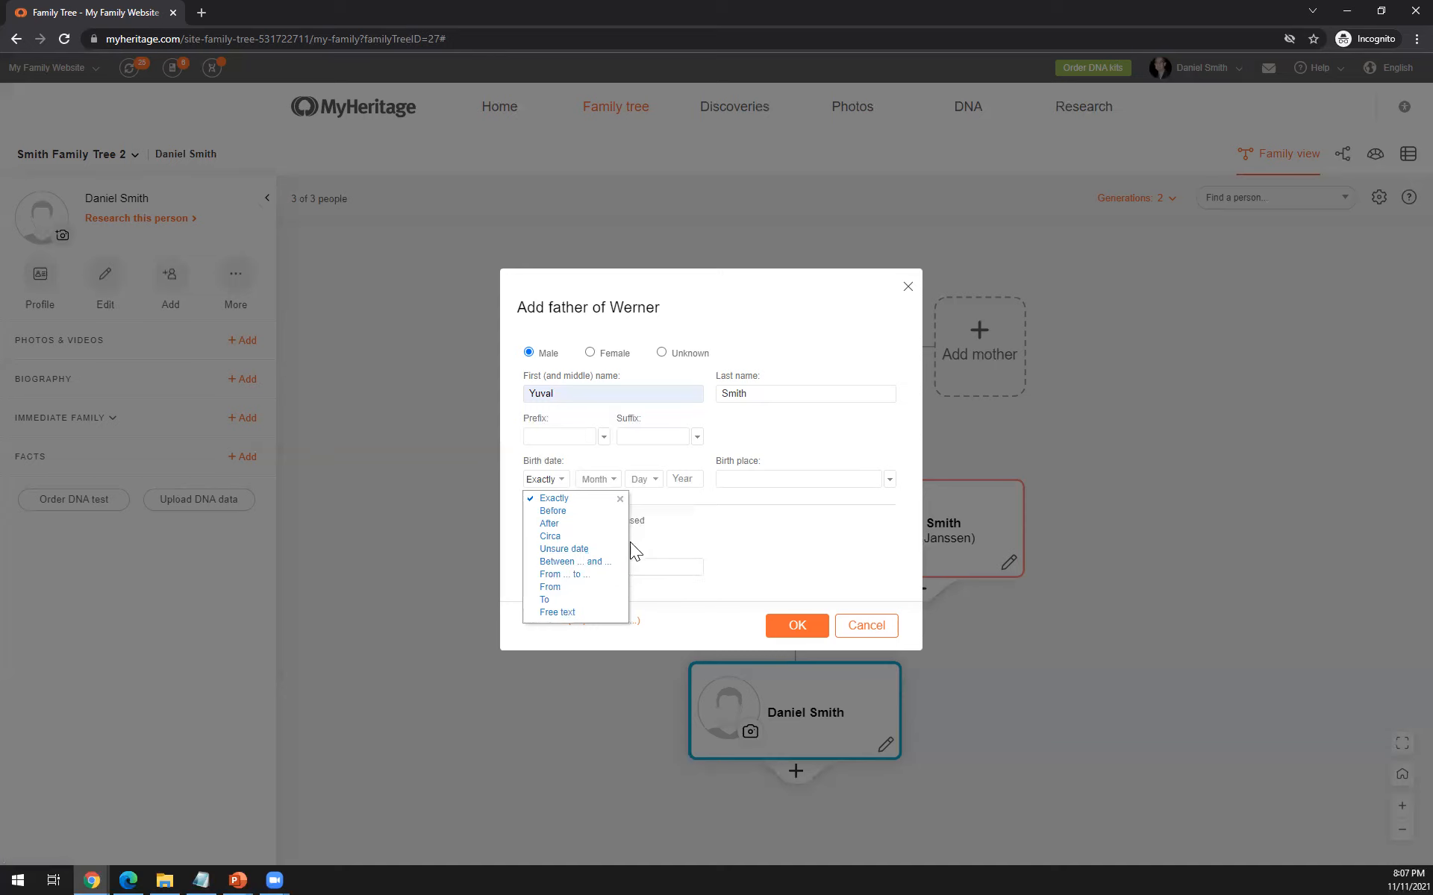
{"action": "left_click", "coordinate": [705, 523]}
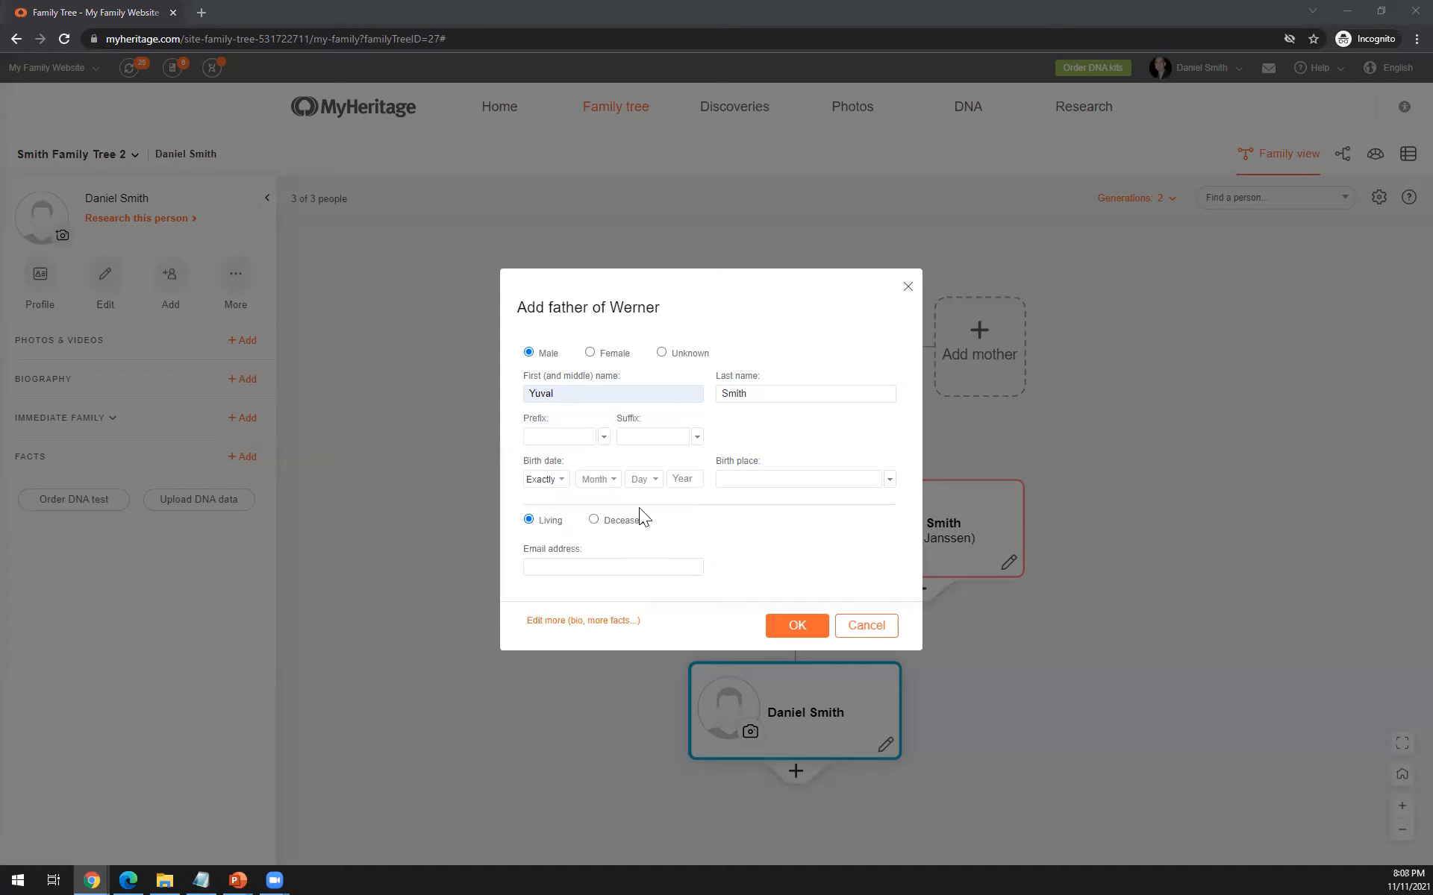
- Mark the new father as deceased, browse the causes of death without choosing one, and add him to the tree
{"action": "left_click", "coordinate": [593, 520]}
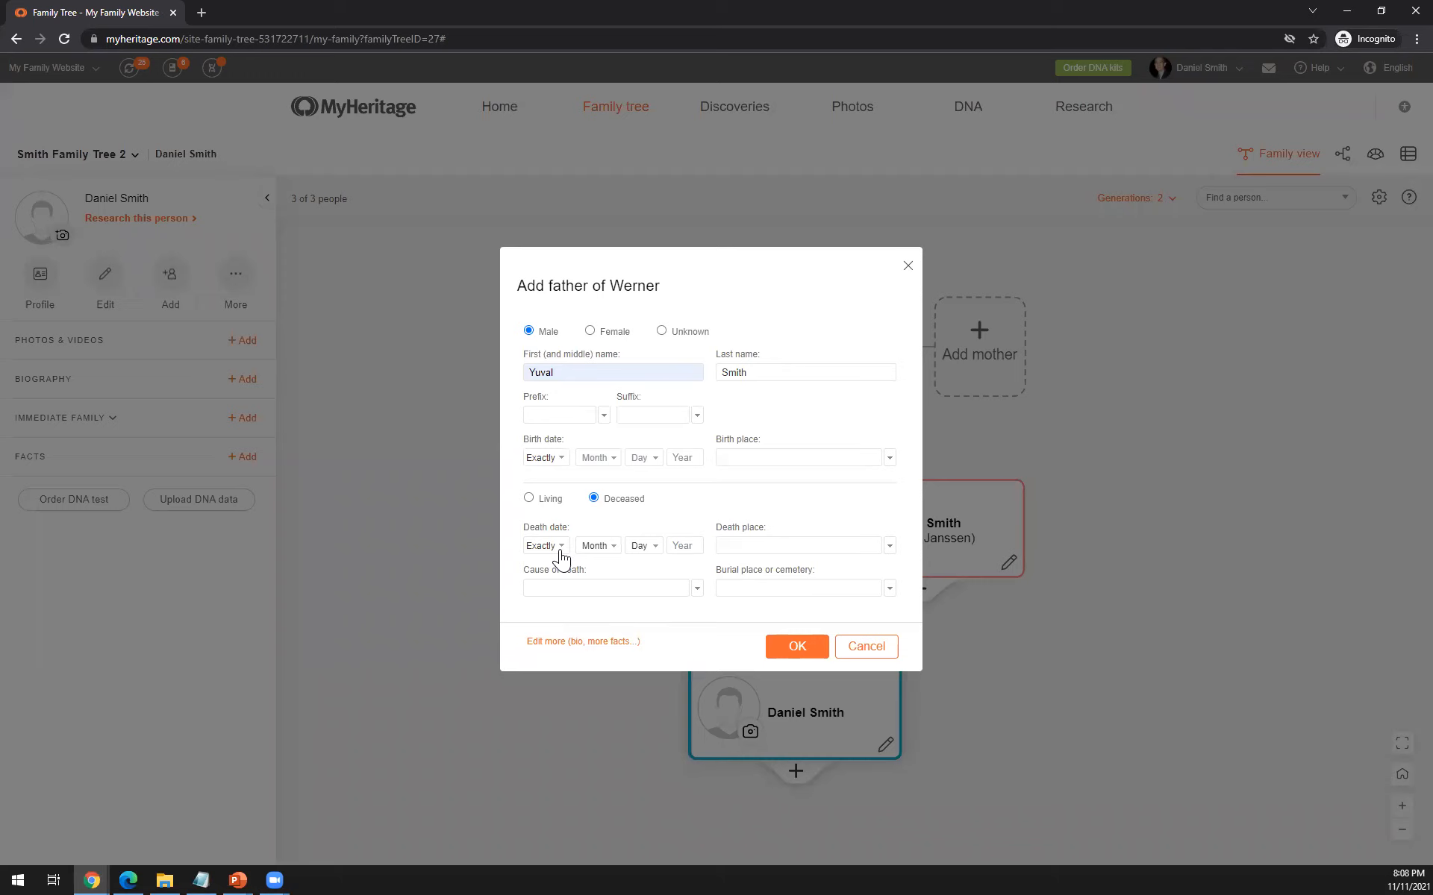
{"action": "left_click", "coordinate": [697, 590]}
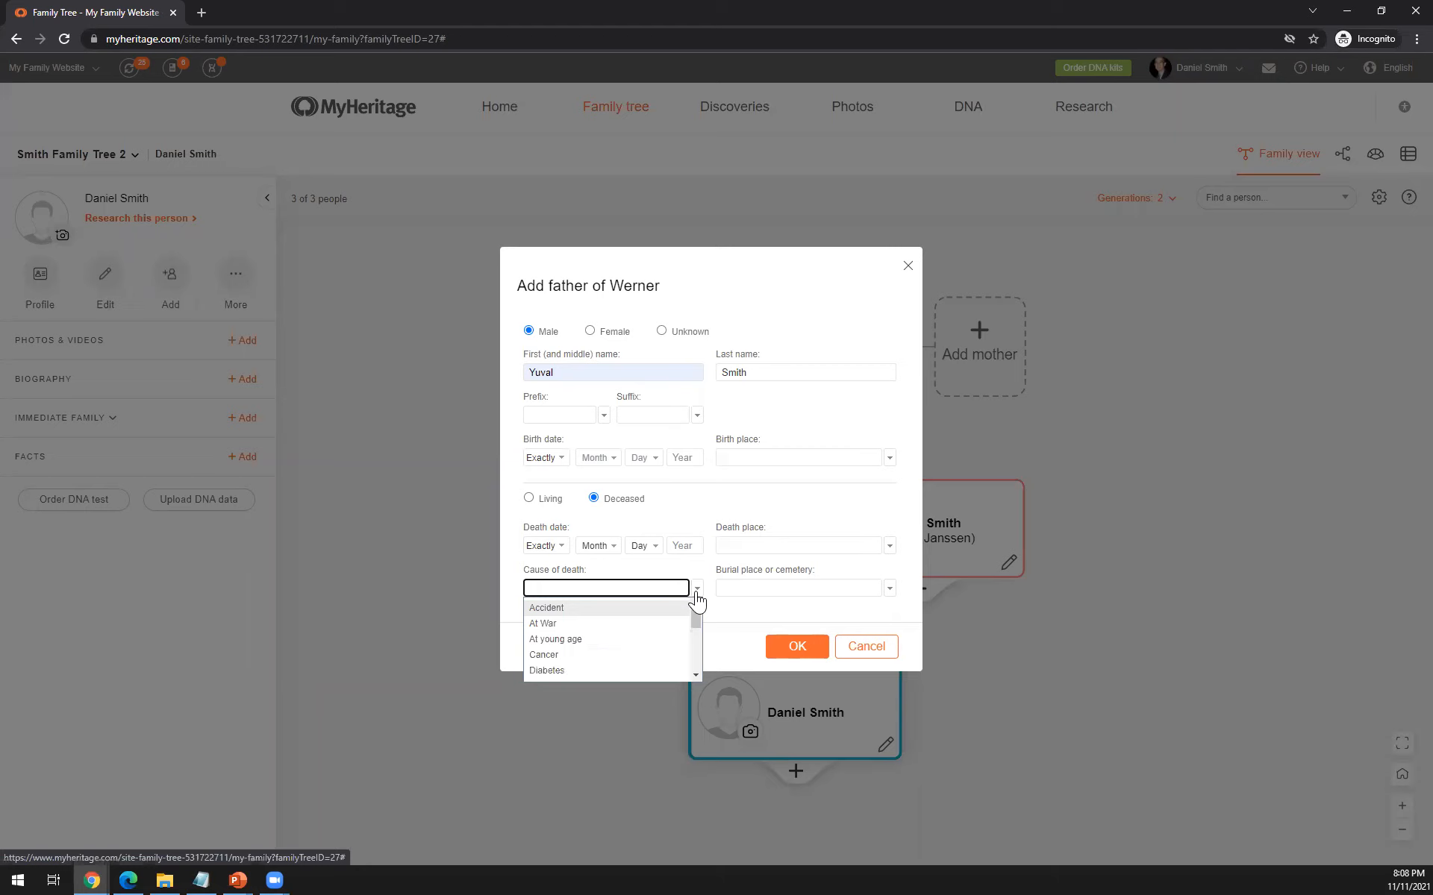
{"action": "scroll", "coordinate": [675, 627], "scroll_direction": "down", "scroll_amount": 4}
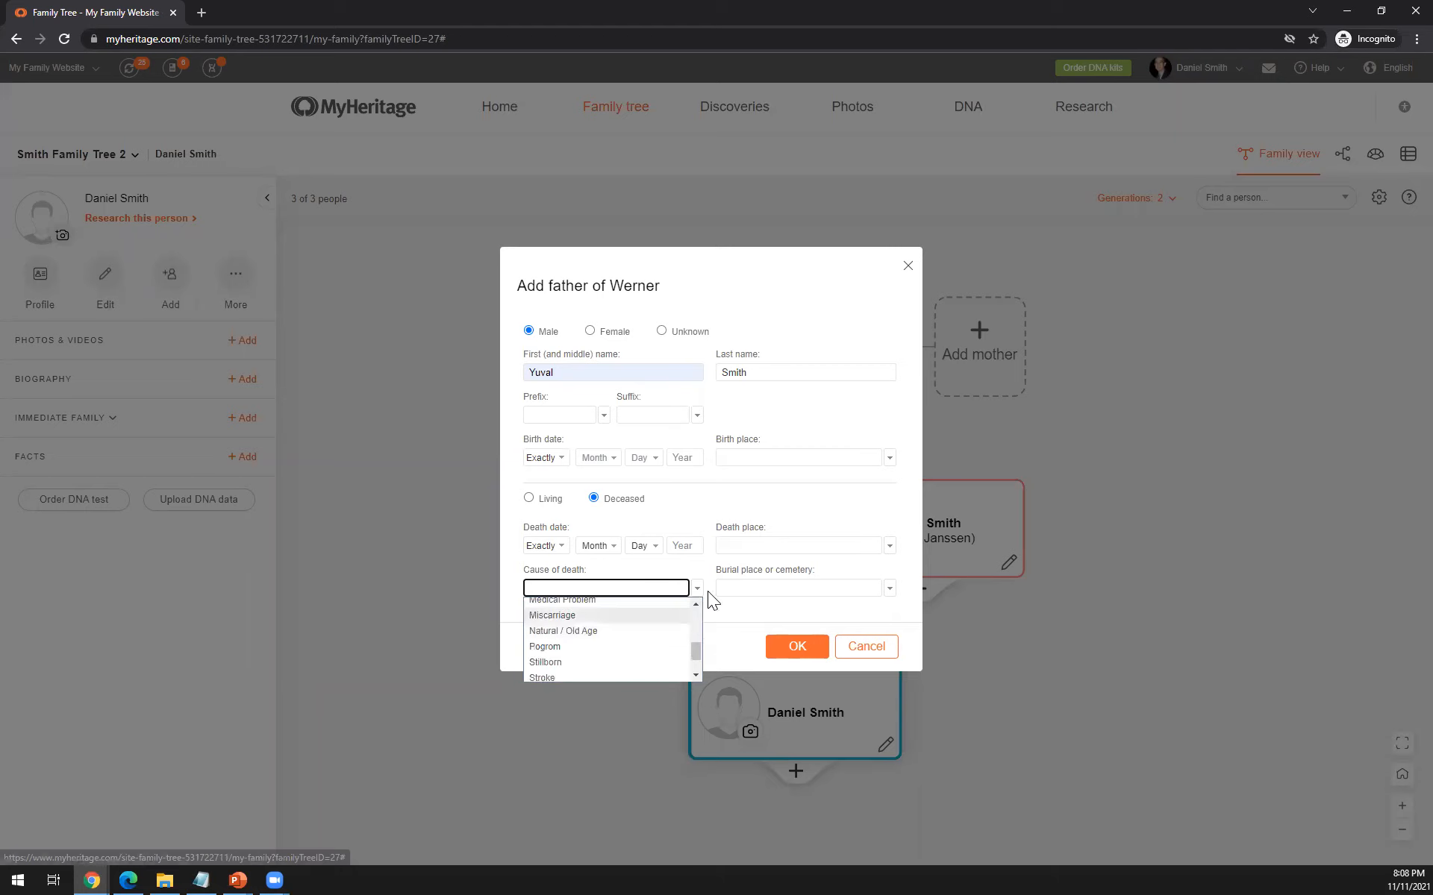
{"action": "left_click", "coordinate": [731, 607]}
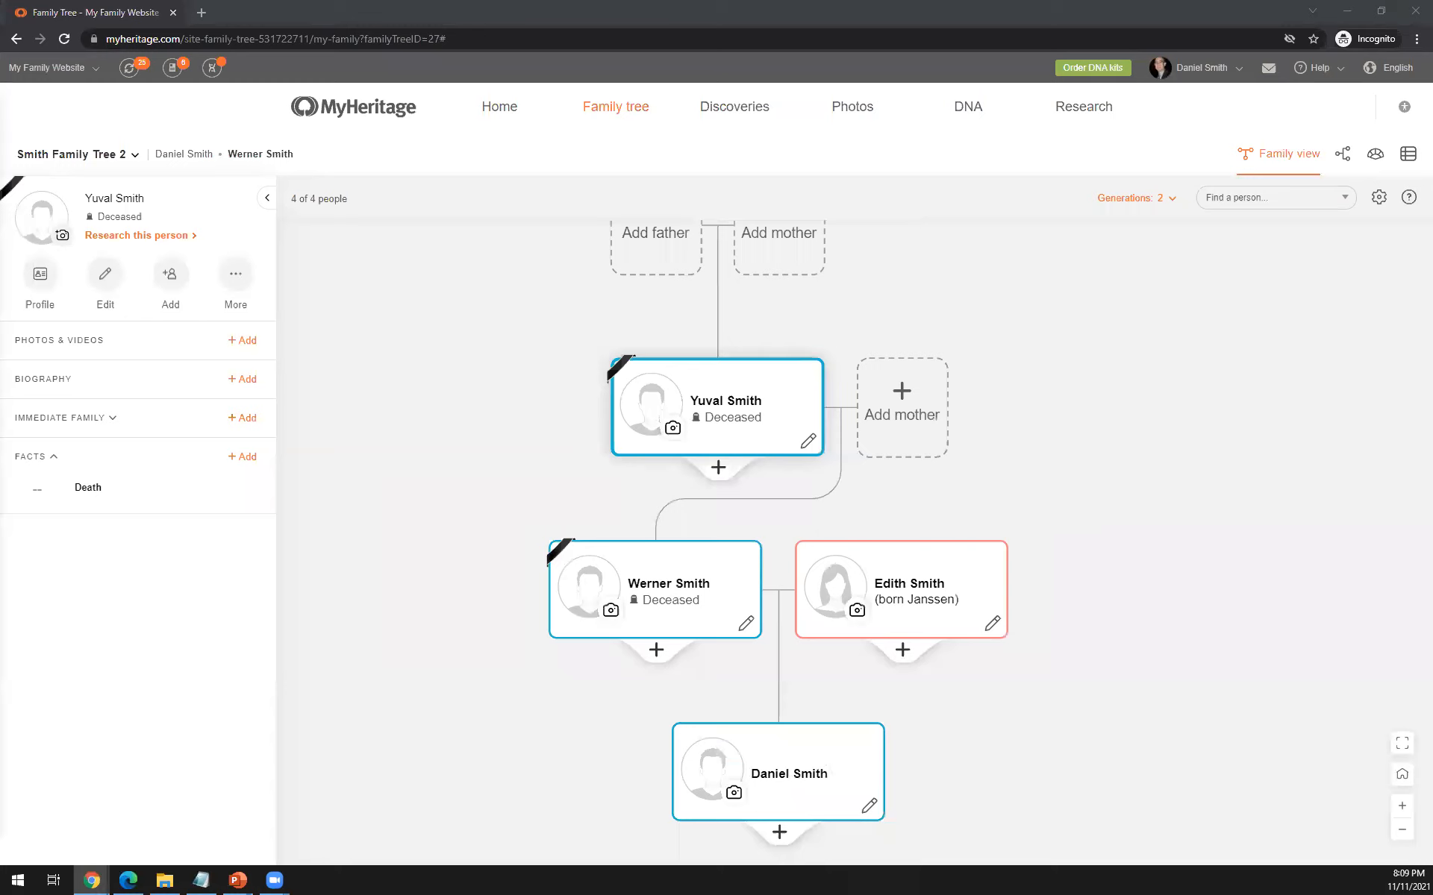
- Turn off the cards for adding parents, including the Instant Discovery cards, in the tree preferences
{"action": "left_click_drag", "start_coordinate": [1081, 436], "coordinate": [1065, 494]}
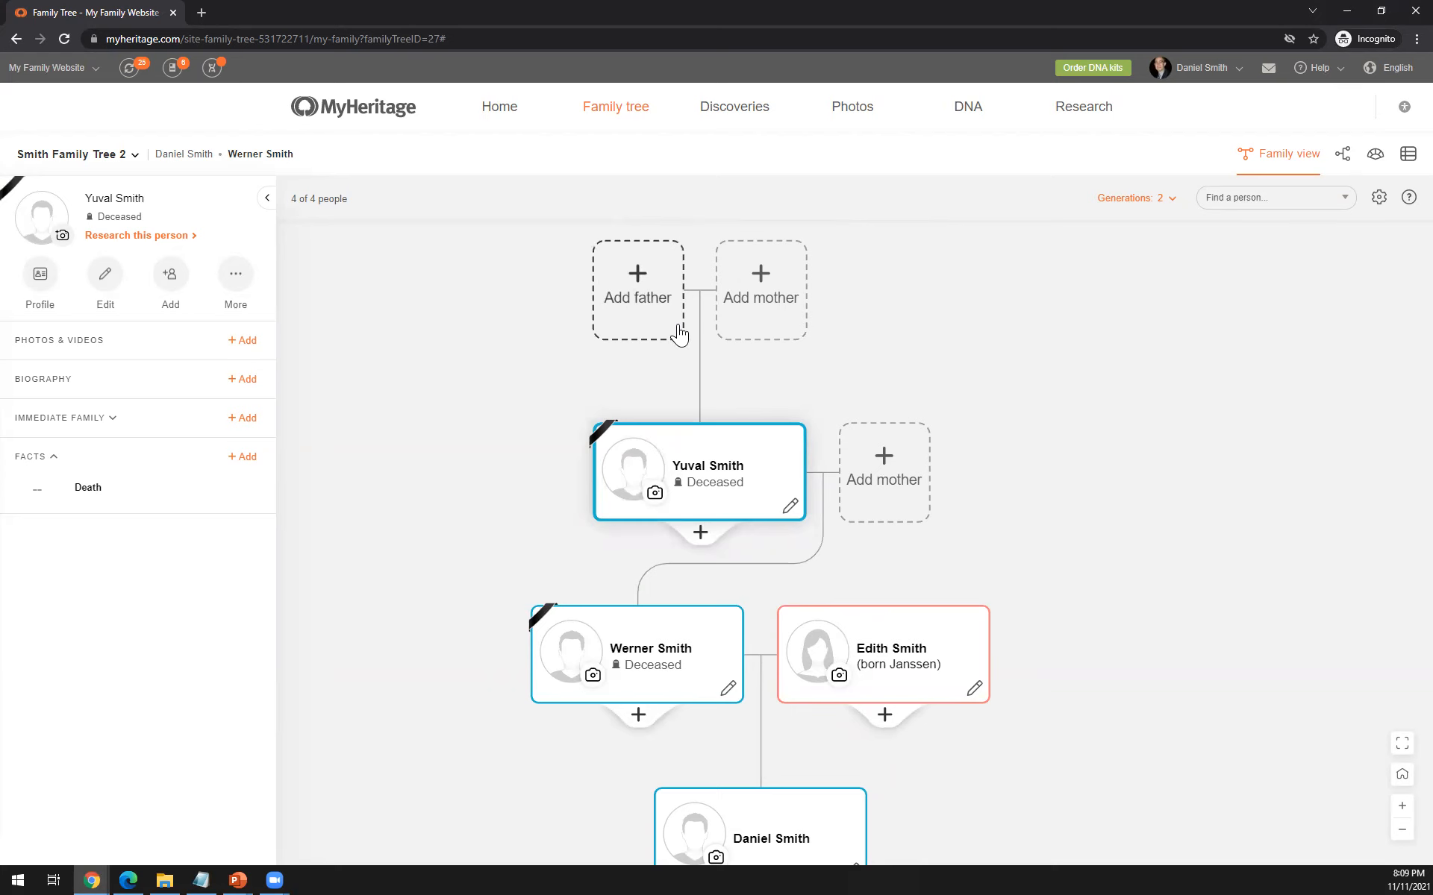
{"action": "left_click", "coordinate": [1378, 199]}
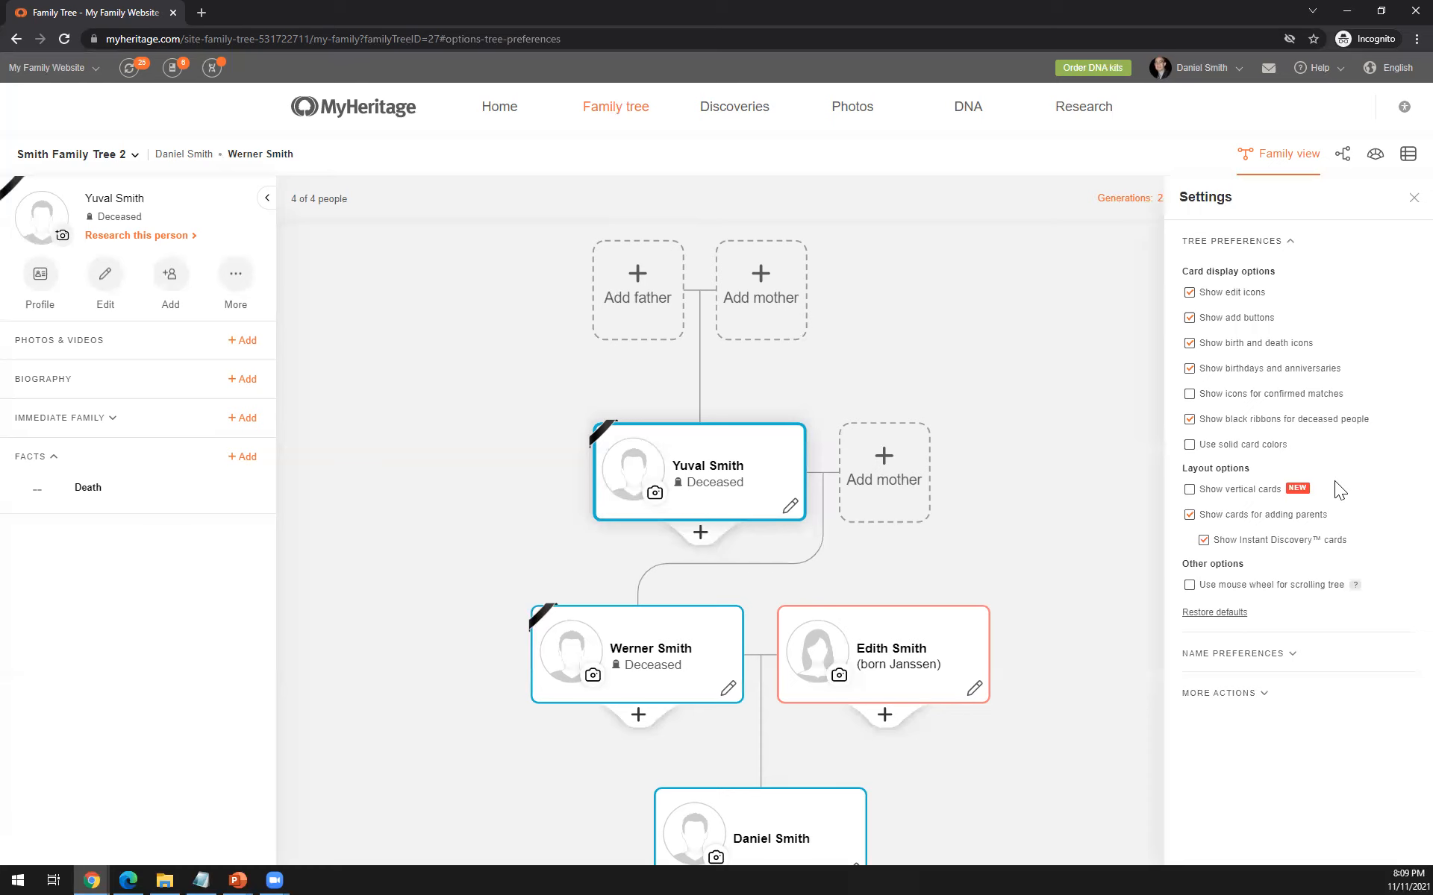
{"action": "left_click", "coordinate": [1190, 515]}
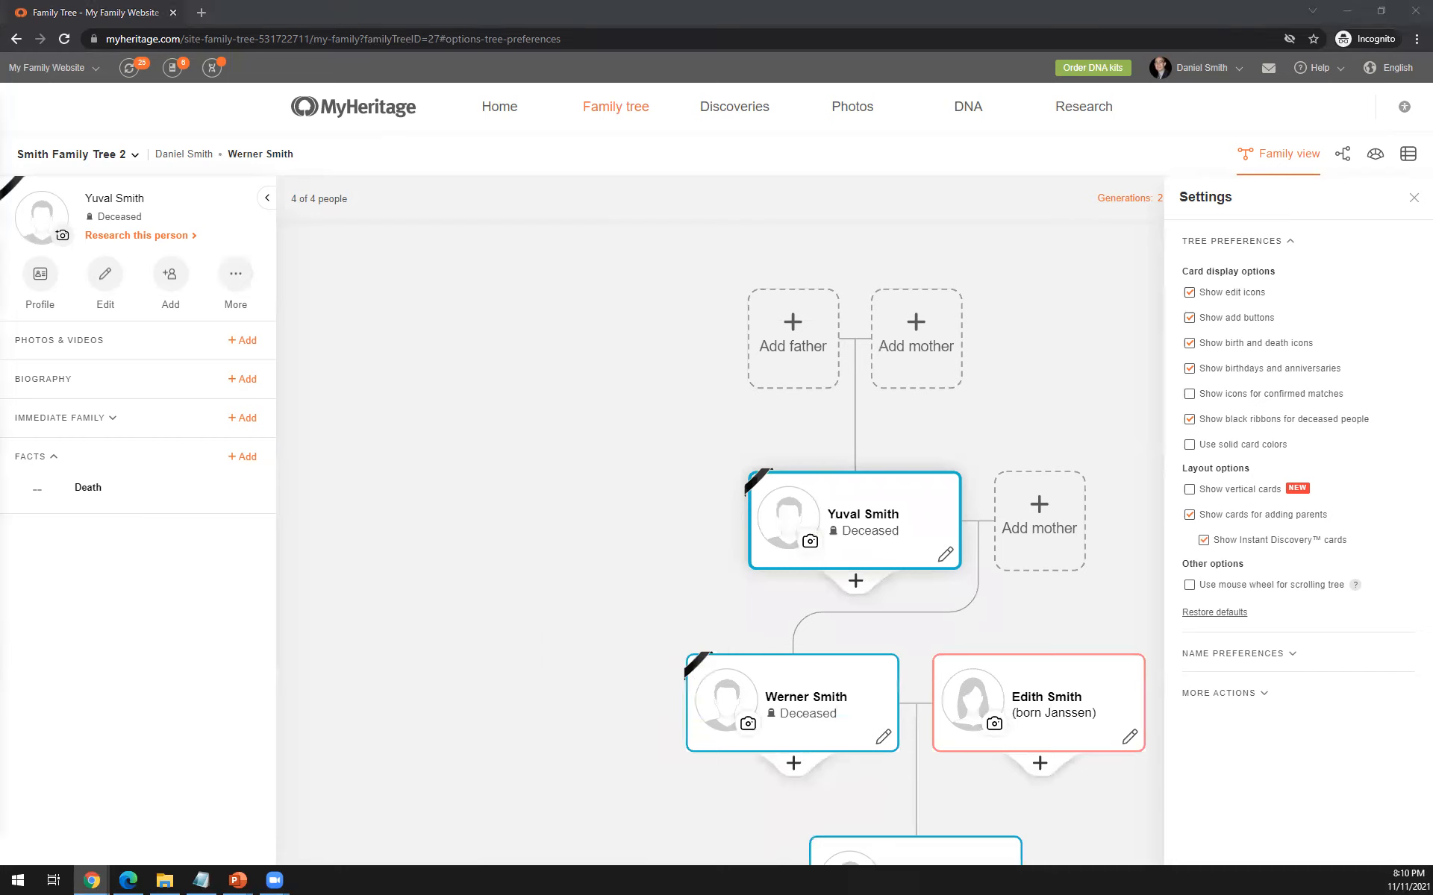
{"action": "left_click", "coordinate": [1203, 540]}
{"action": "left_click", "coordinate": [1202, 540]}
{"action": "left_click", "coordinate": [1205, 544]}
{"action": "left_click", "coordinate": [1203, 516]}
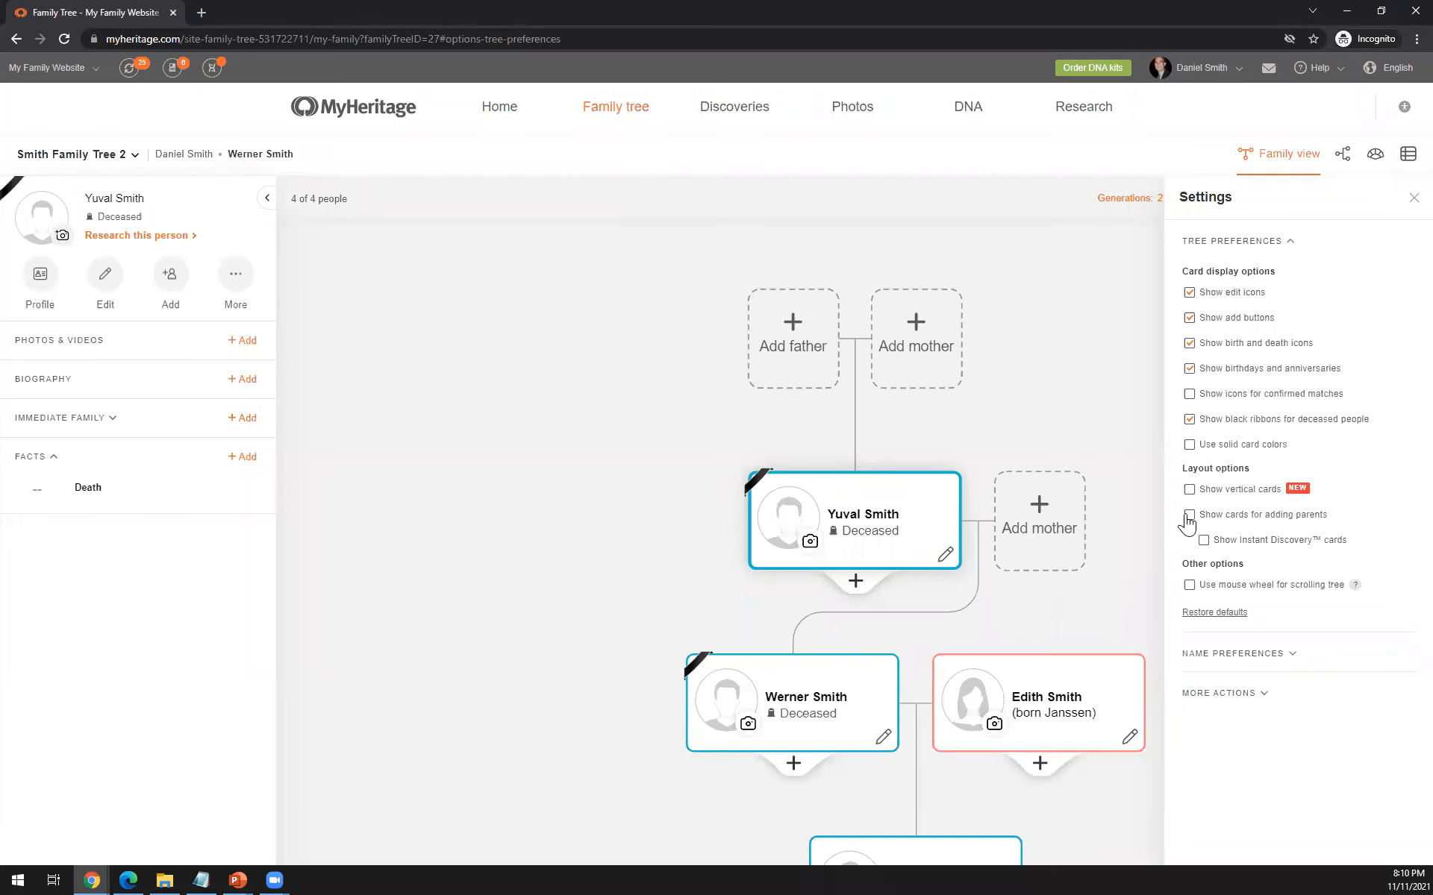
{"action": "left_click", "coordinate": [1412, 200]}
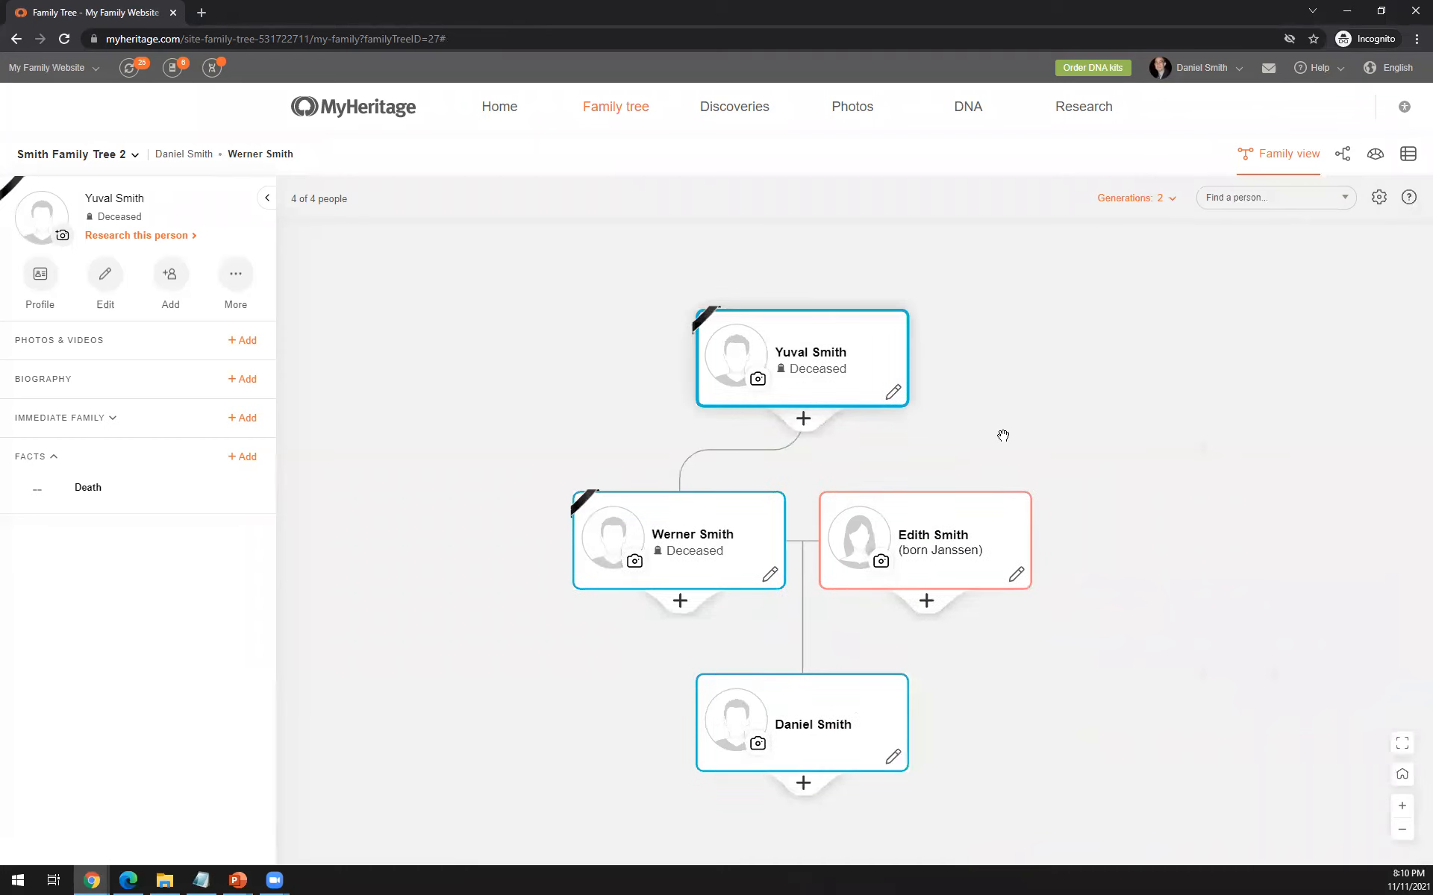
- Add a deceased brother for the mother, using a suggested first name and her maiden name
{"action": "left_click", "coordinate": [926, 603]}
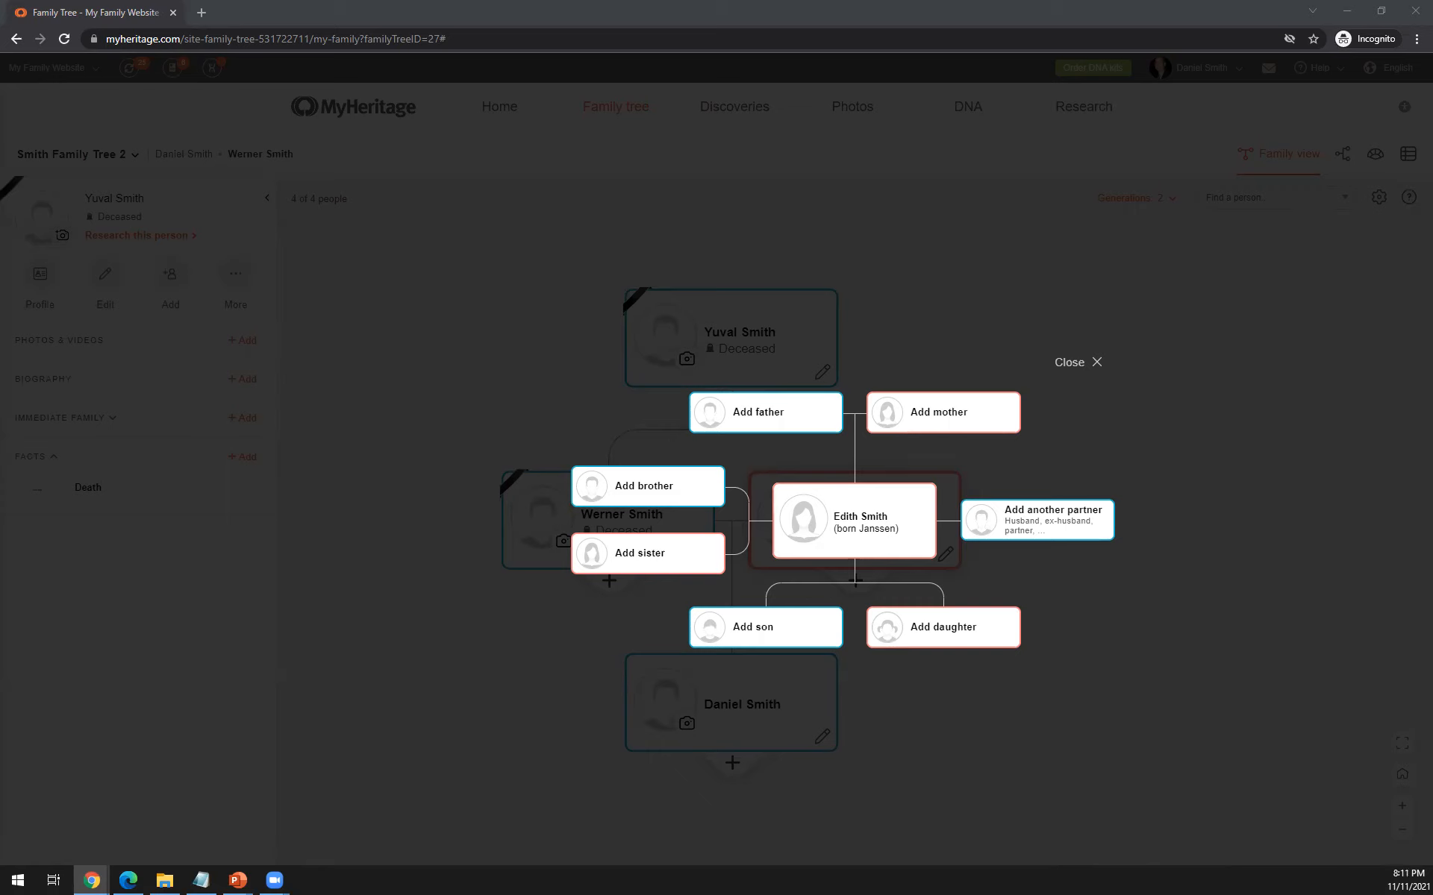
{"action": "left_click", "coordinate": [663, 497]}
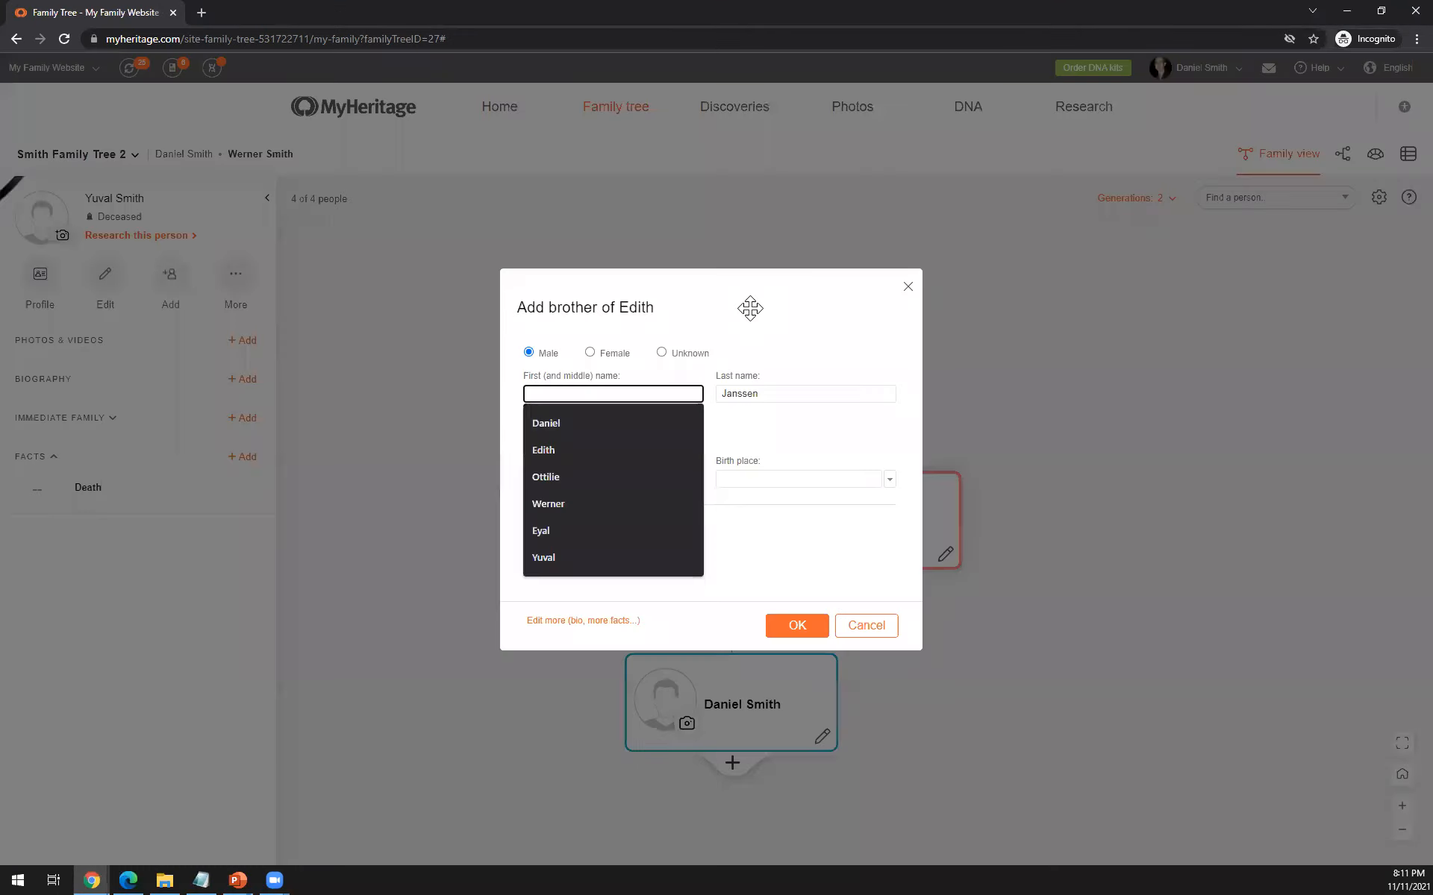
{"action": "left_click", "coordinate": [542, 422]}
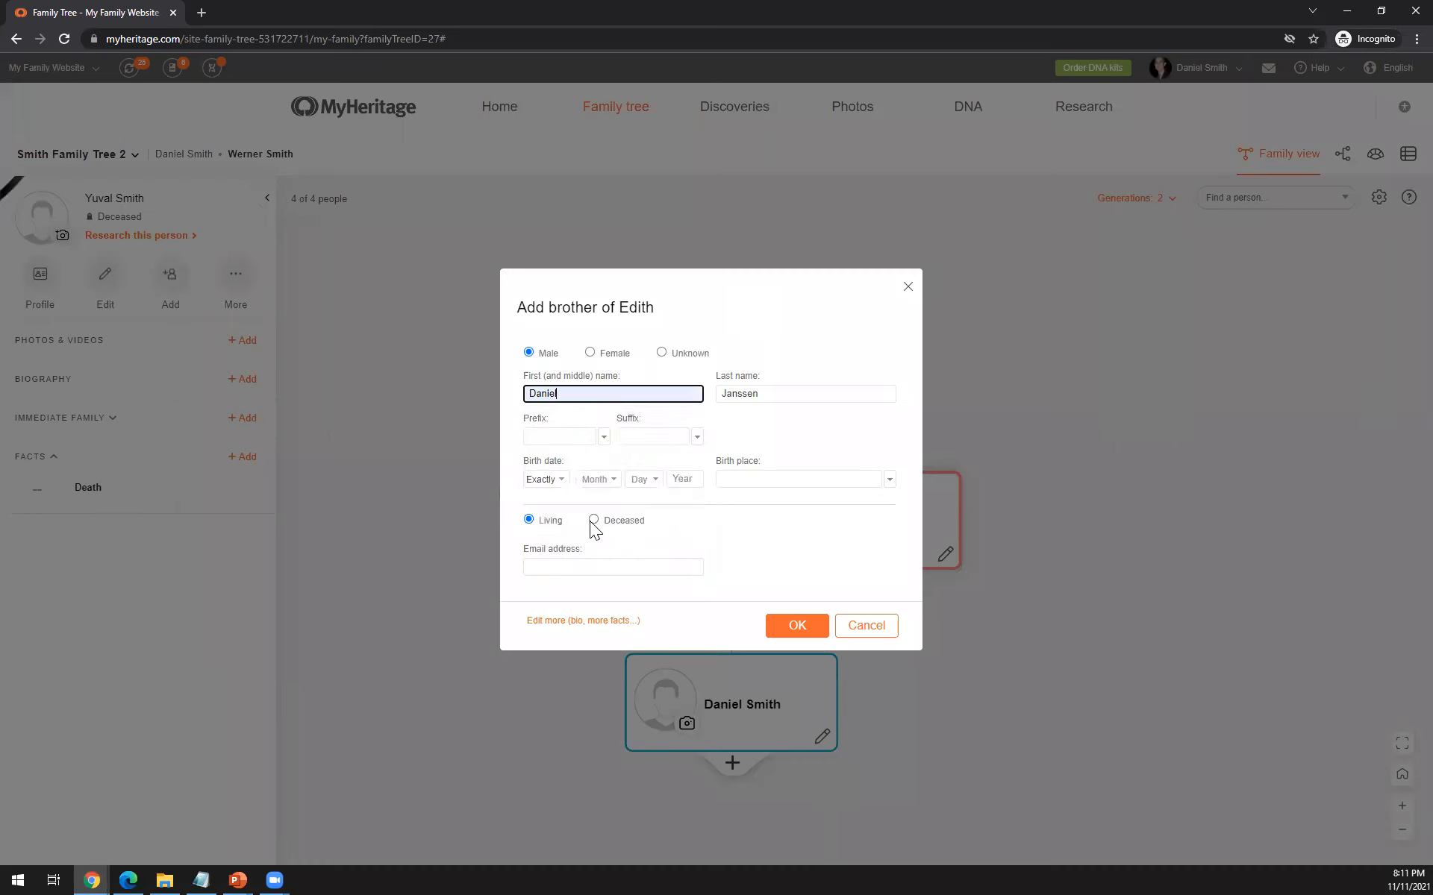
{"action": "left_click", "coordinate": [593, 520]}
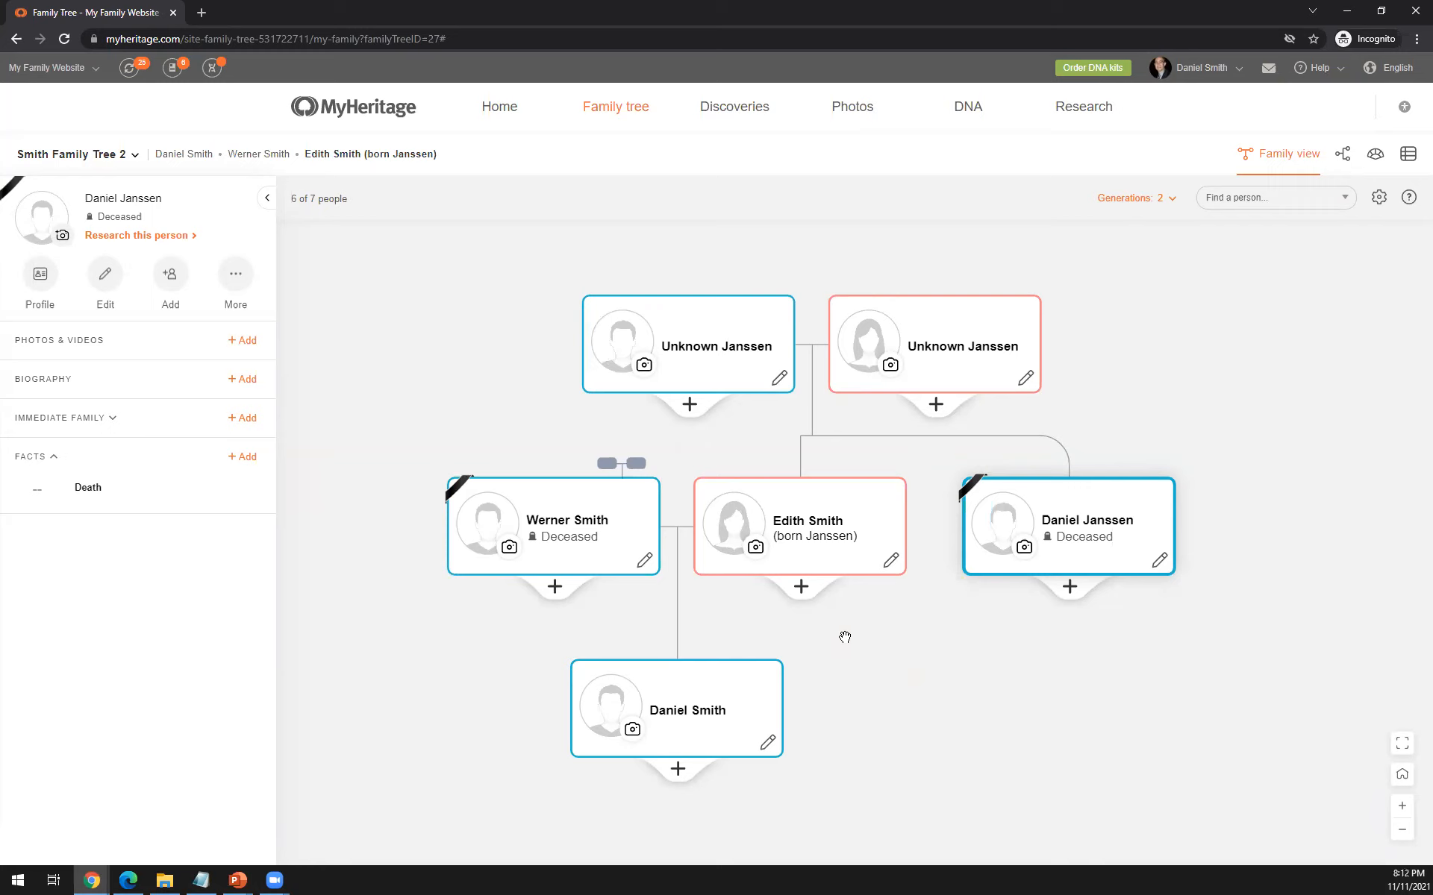
- Open the quick edit form of the mother's unnamed father and preview the Deceased status, setting it back to Living
{"action": "left_click", "coordinate": [779, 382]}
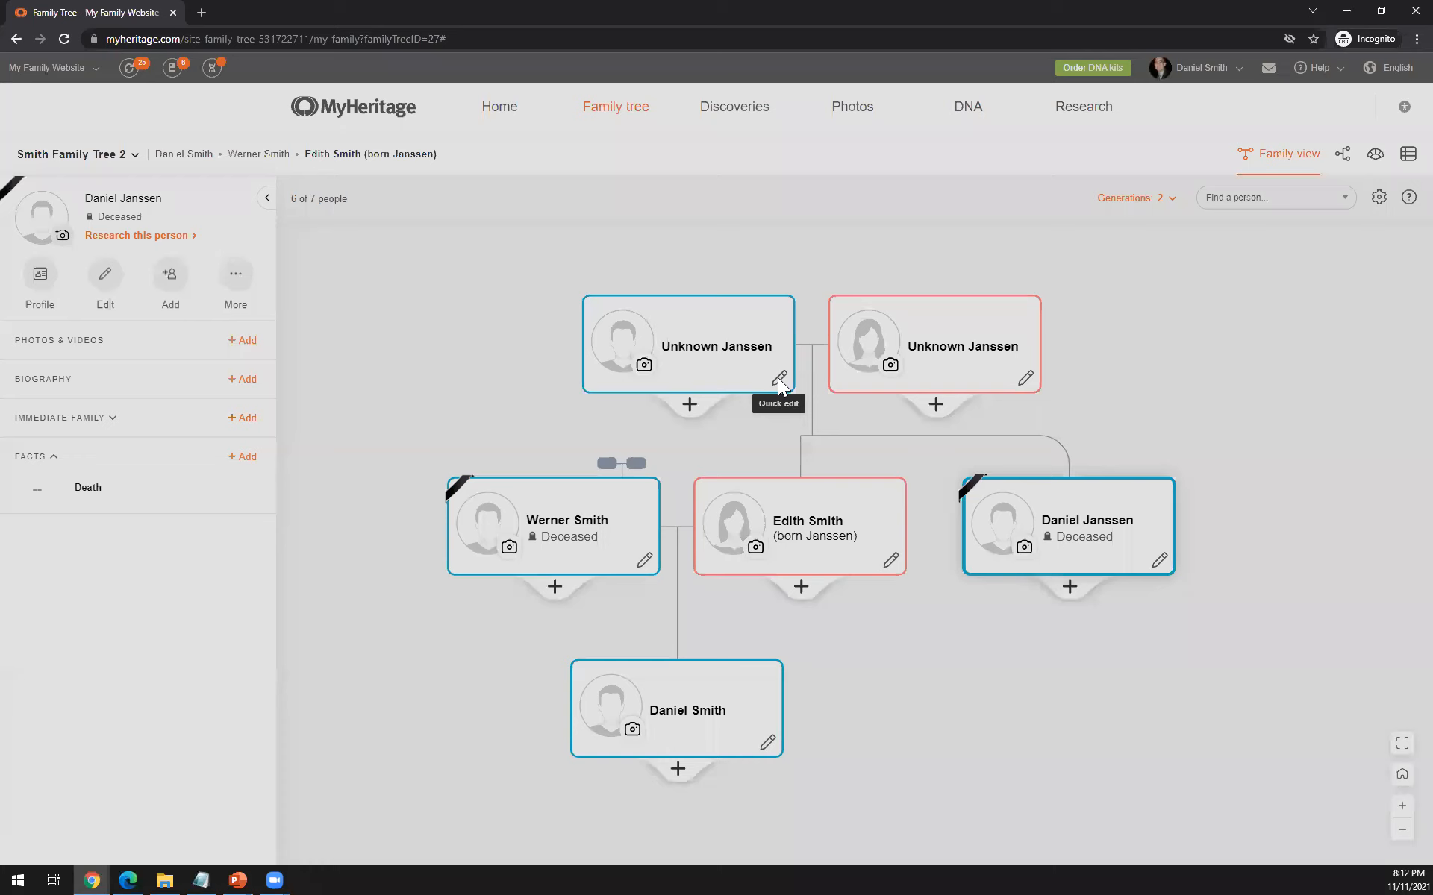
{"action": "left_click", "coordinate": [779, 382]}
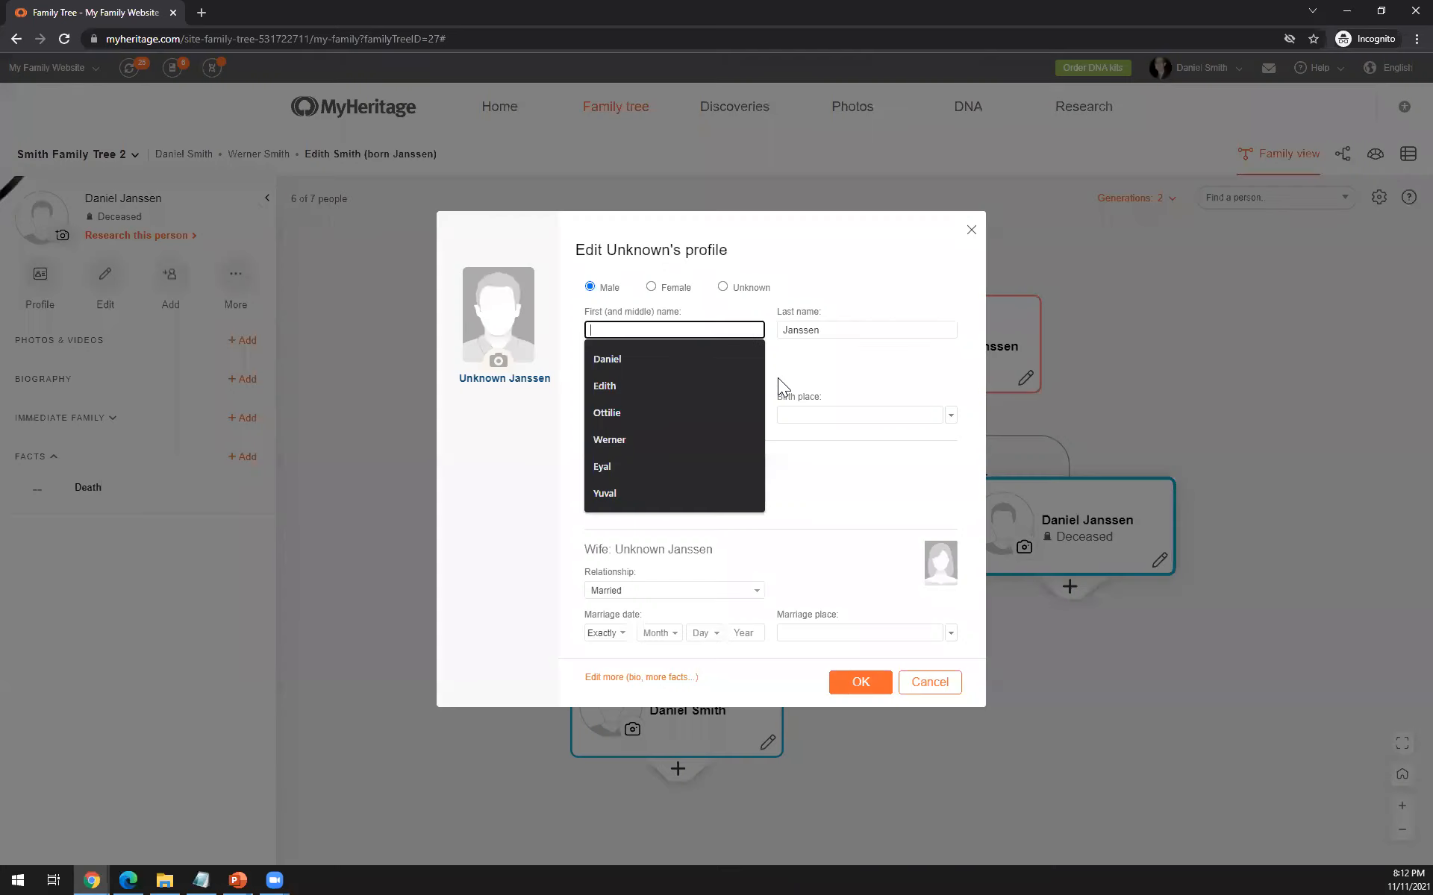
{"action": "left_click", "coordinate": [891, 377]}
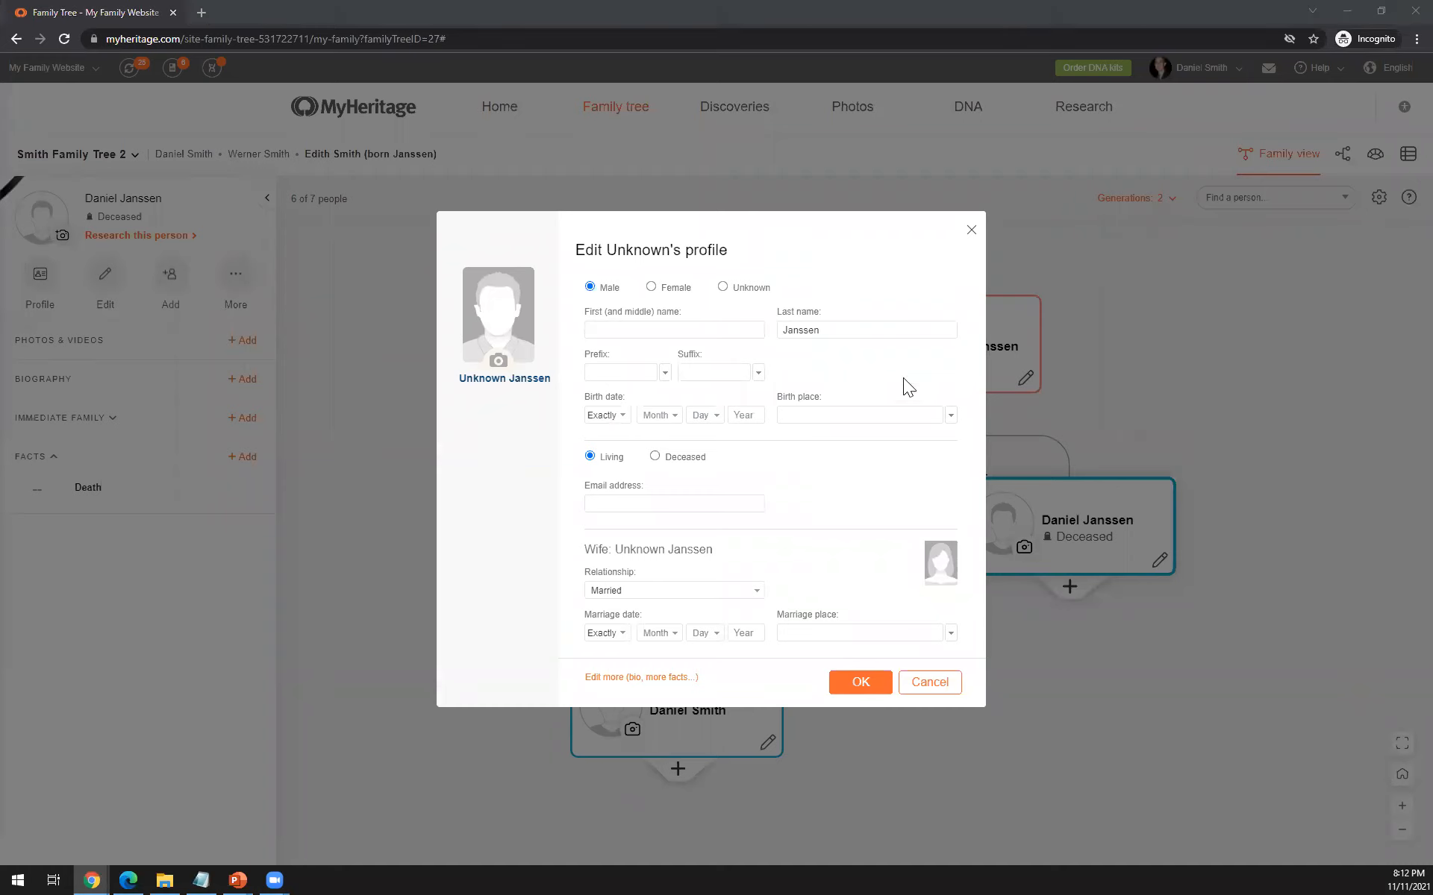
{"action": "left_click", "coordinate": [655, 456]}
{"action": "left_click", "coordinate": [590, 437]}
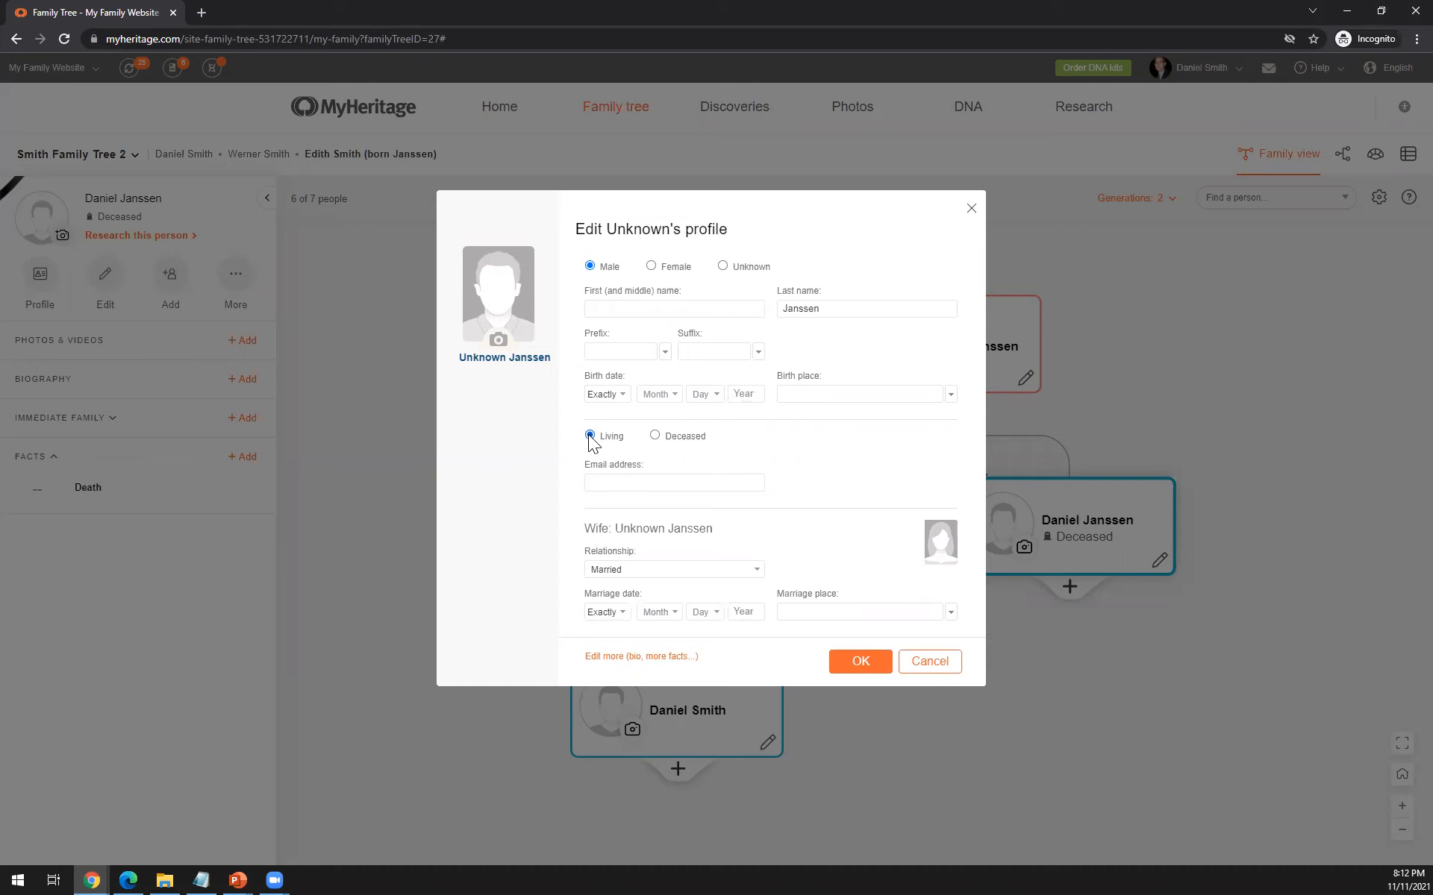
- Enter "s" as the email address in the unnamed father's profile to reveal the site invitation option
{"action": "left_click", "coordinate": [616, 480]}
{"action": "left_click", "coordinate": [725, 446]}
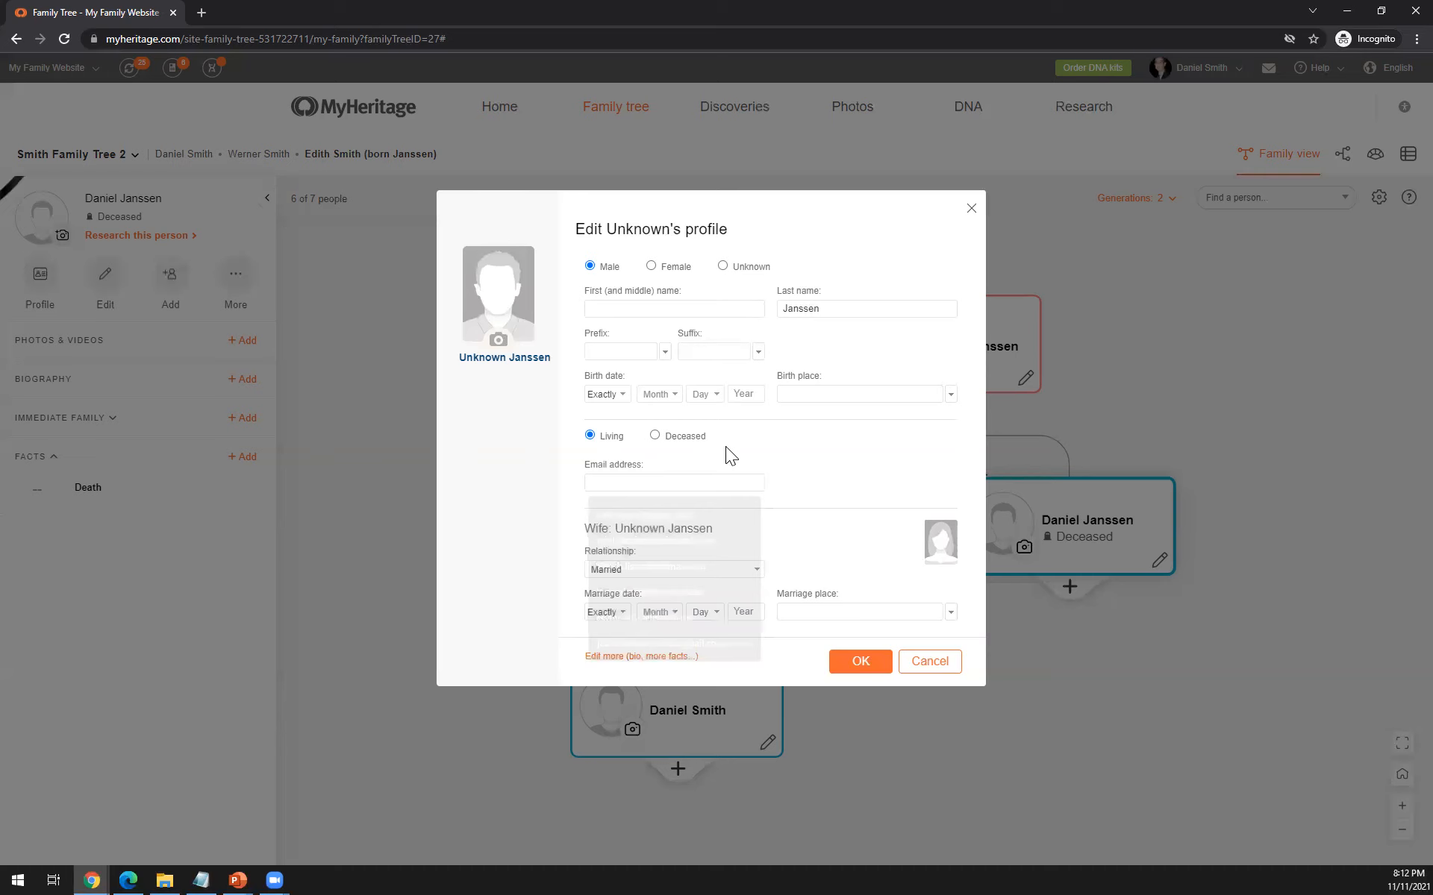
{"action": "left_click", "coordinate": [696, 488]}
{"action": "type", "text": "s"}
{"action": "left_click", "coordinate": [738, 448]}
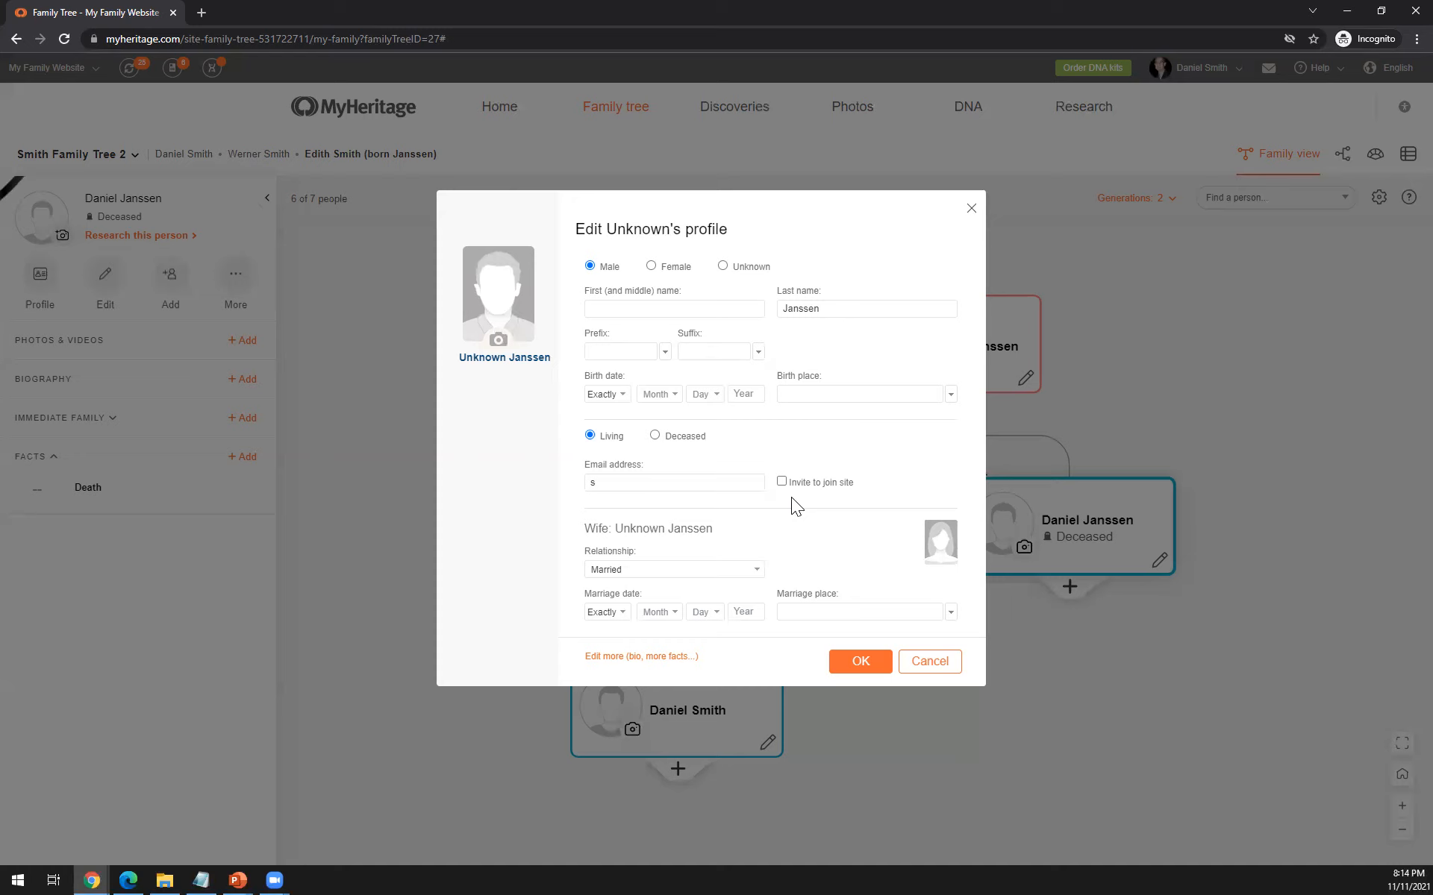
- Load Stenner Family.jpg from the Old Family Photos folder as the profile photo of the mother's unnamed father
{"action": "left_click", "coordinate": [498, 342]}
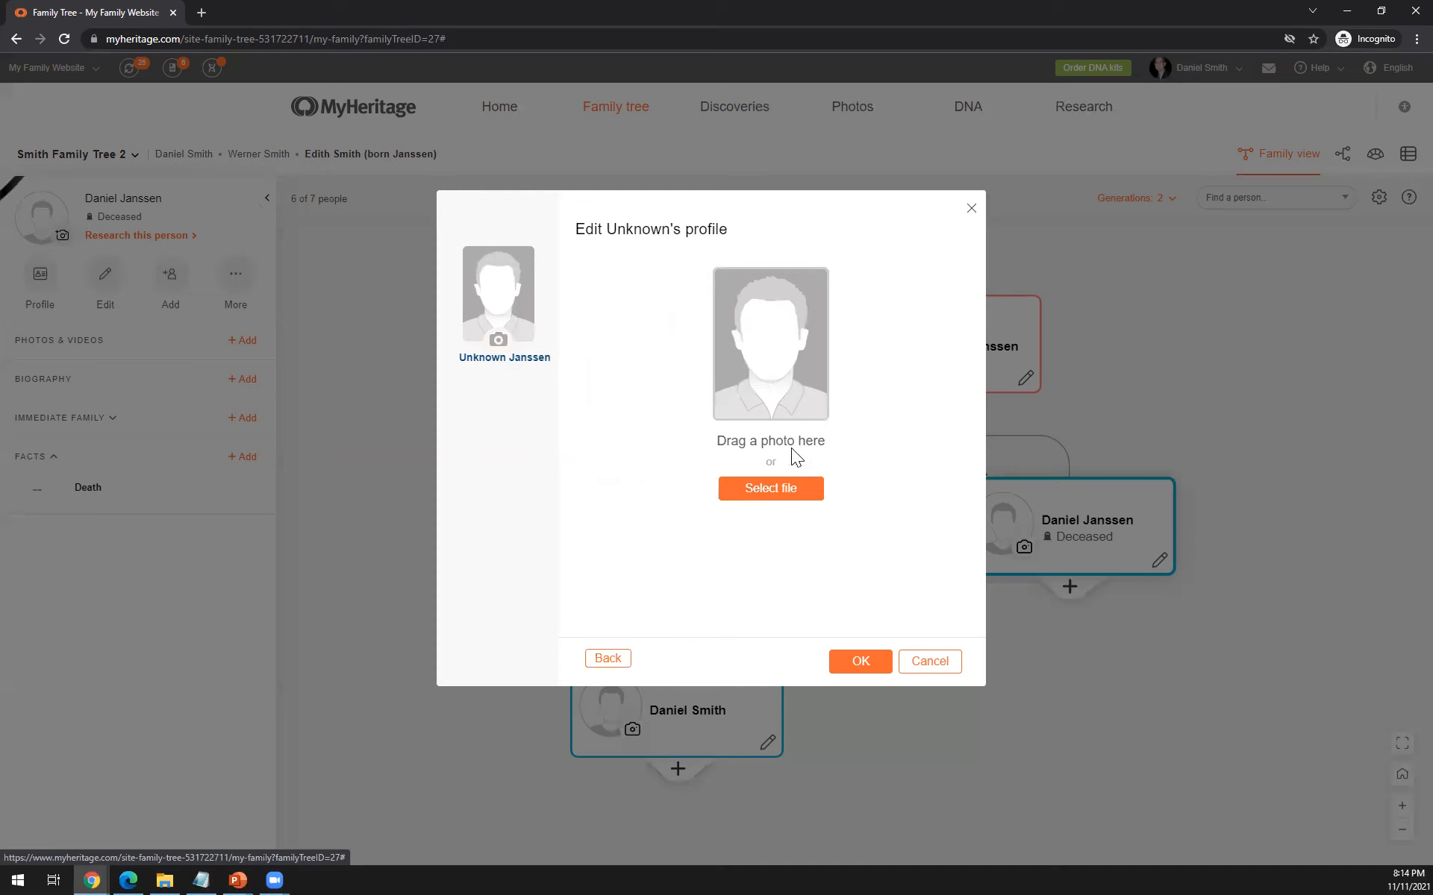
{"action": "left_click", "coordinate": [767, 494]}
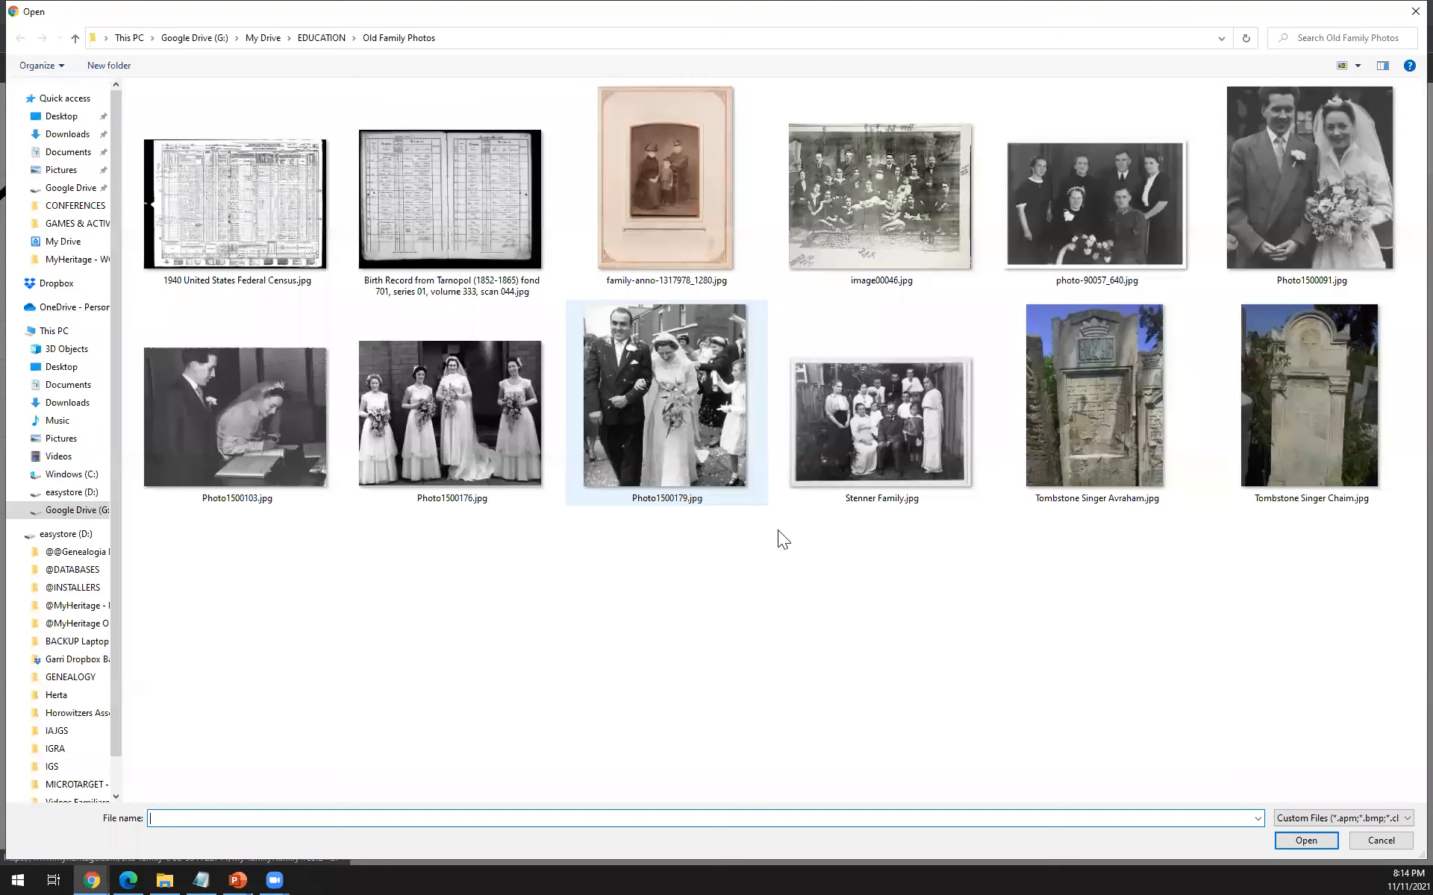
{"action": "left_click", "coordinate": [982, 404]}
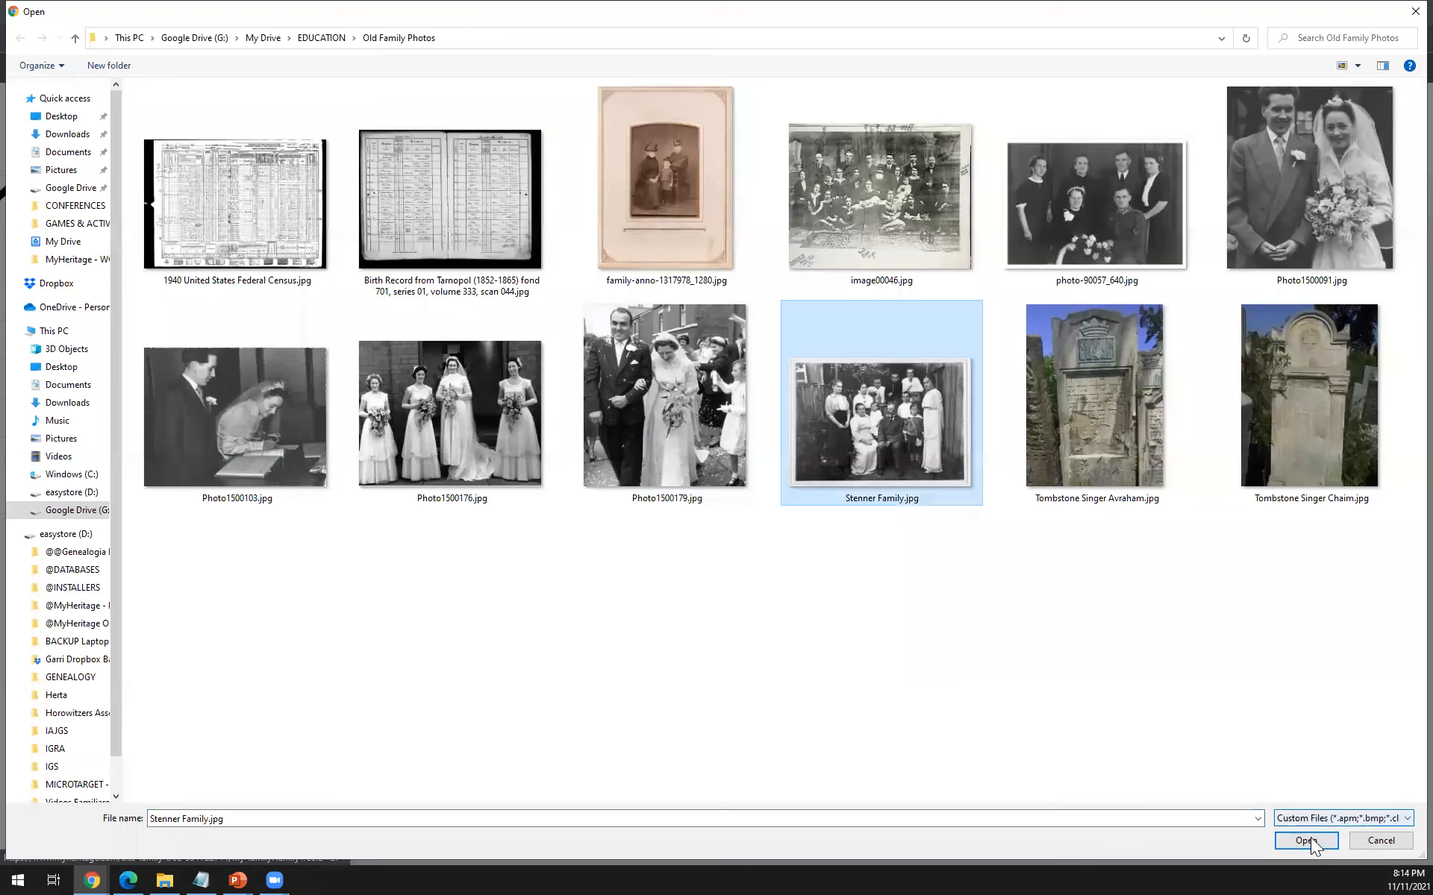
{"action": "left_click", "coordinate": [1304, 840]}
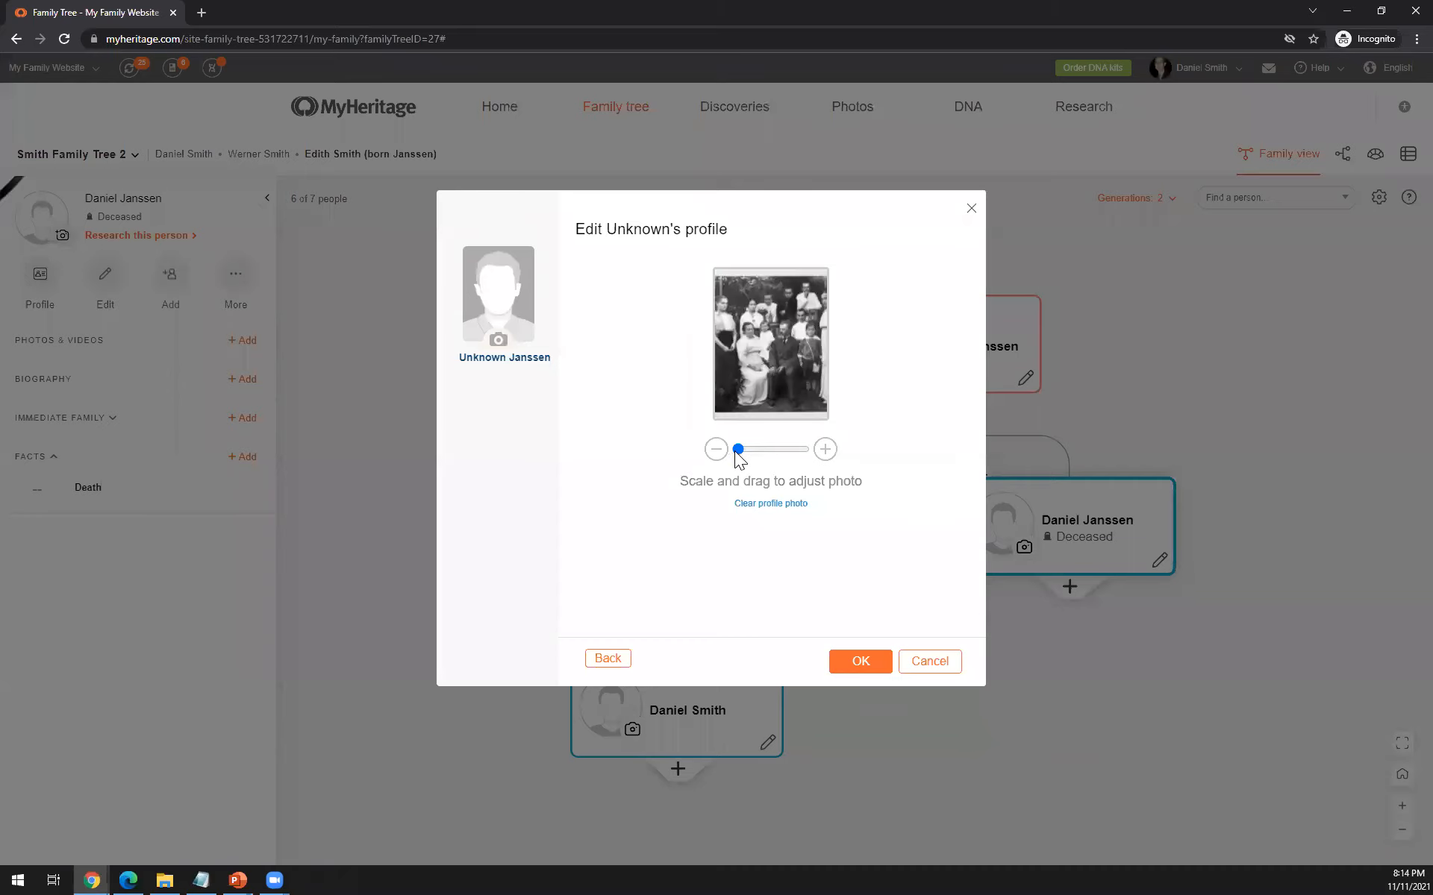
- Enlarge and reposition the group photo so the frame shows only the bearded man's face, and apply it as the profile photo
{"action": "left_click_drag", "start_coordinate": [738, 449], "coordinate": [787, 460]}
{"action": "left_click_drag", "start_coordinate": [797, 345], "coordinate": [791, 453]}
{"action": "left_click_drag", "start_coordinate": [777, 395], "coordinate": [735, 451]}
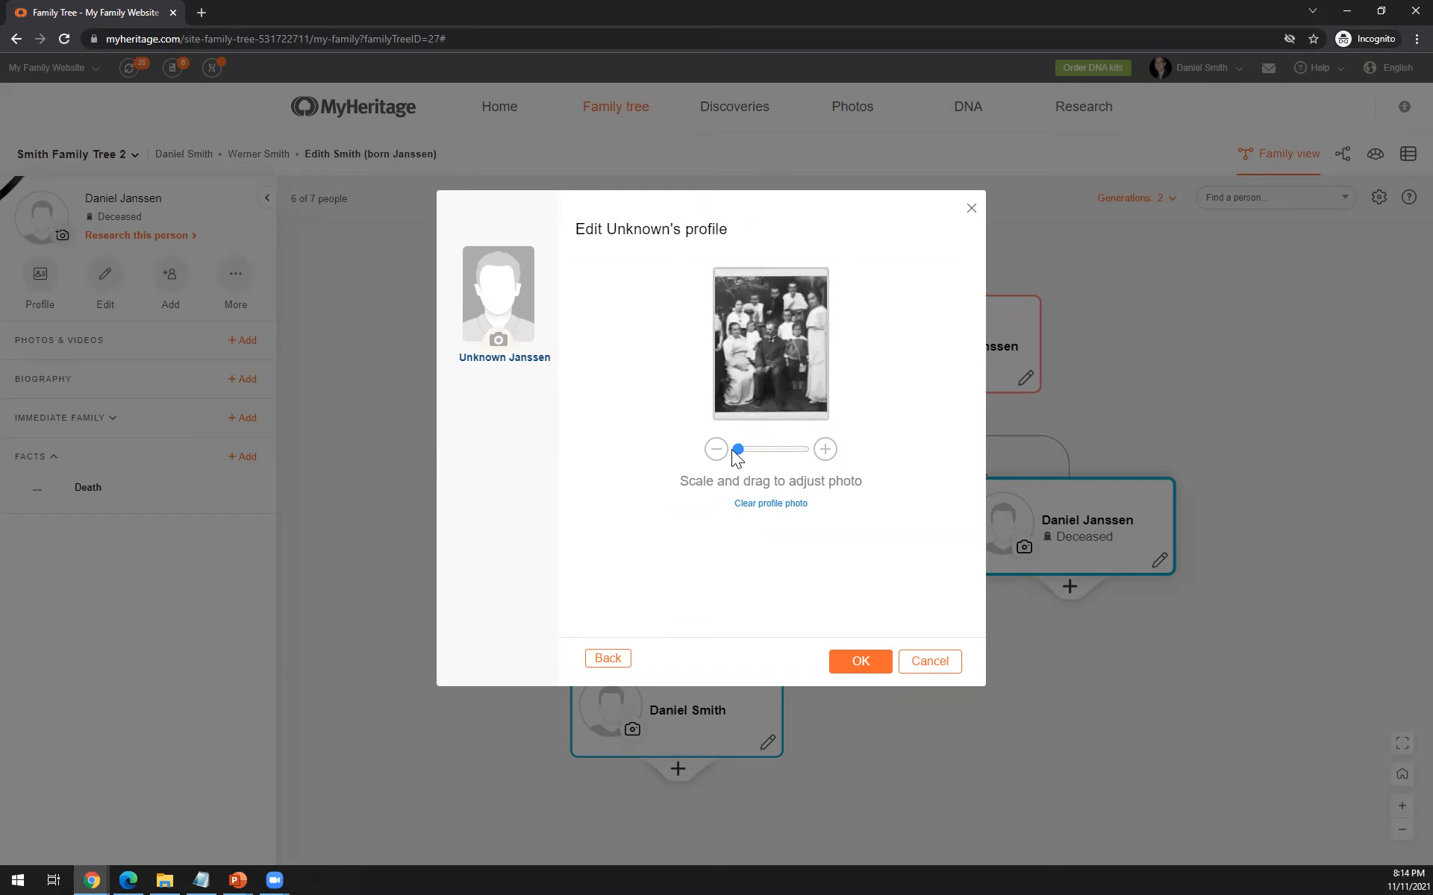
{"action": "left_click_drag", "start_coordinate": [734, 450], "coordinate": [794, 451]}
{"action": "left_click_drag", "start_coordinate": [776, 332], "coordinate": [796, 451]}
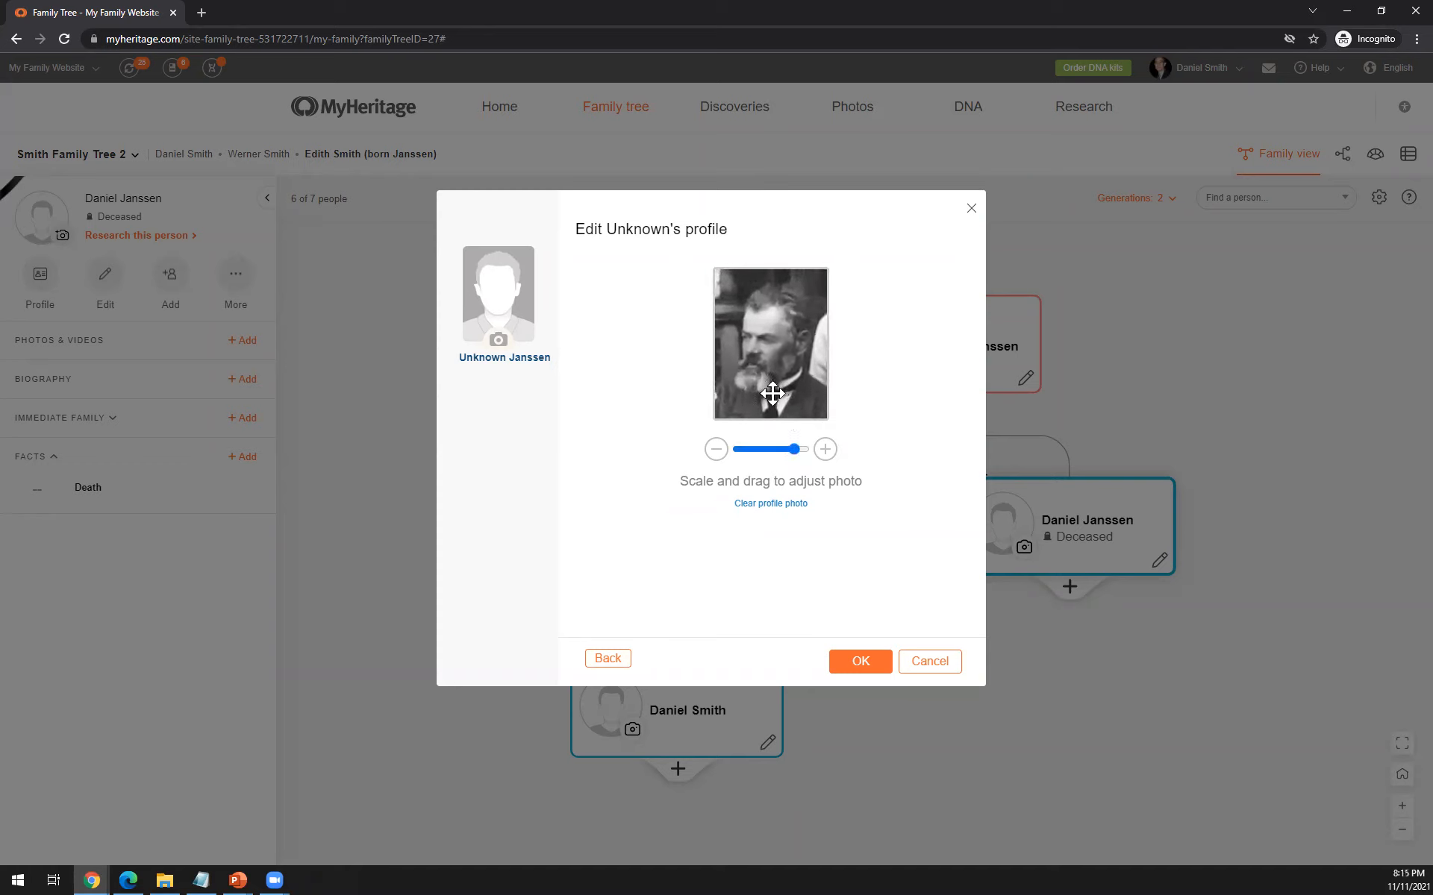
{"action": "left_click", "coordinate": [860, 674]}
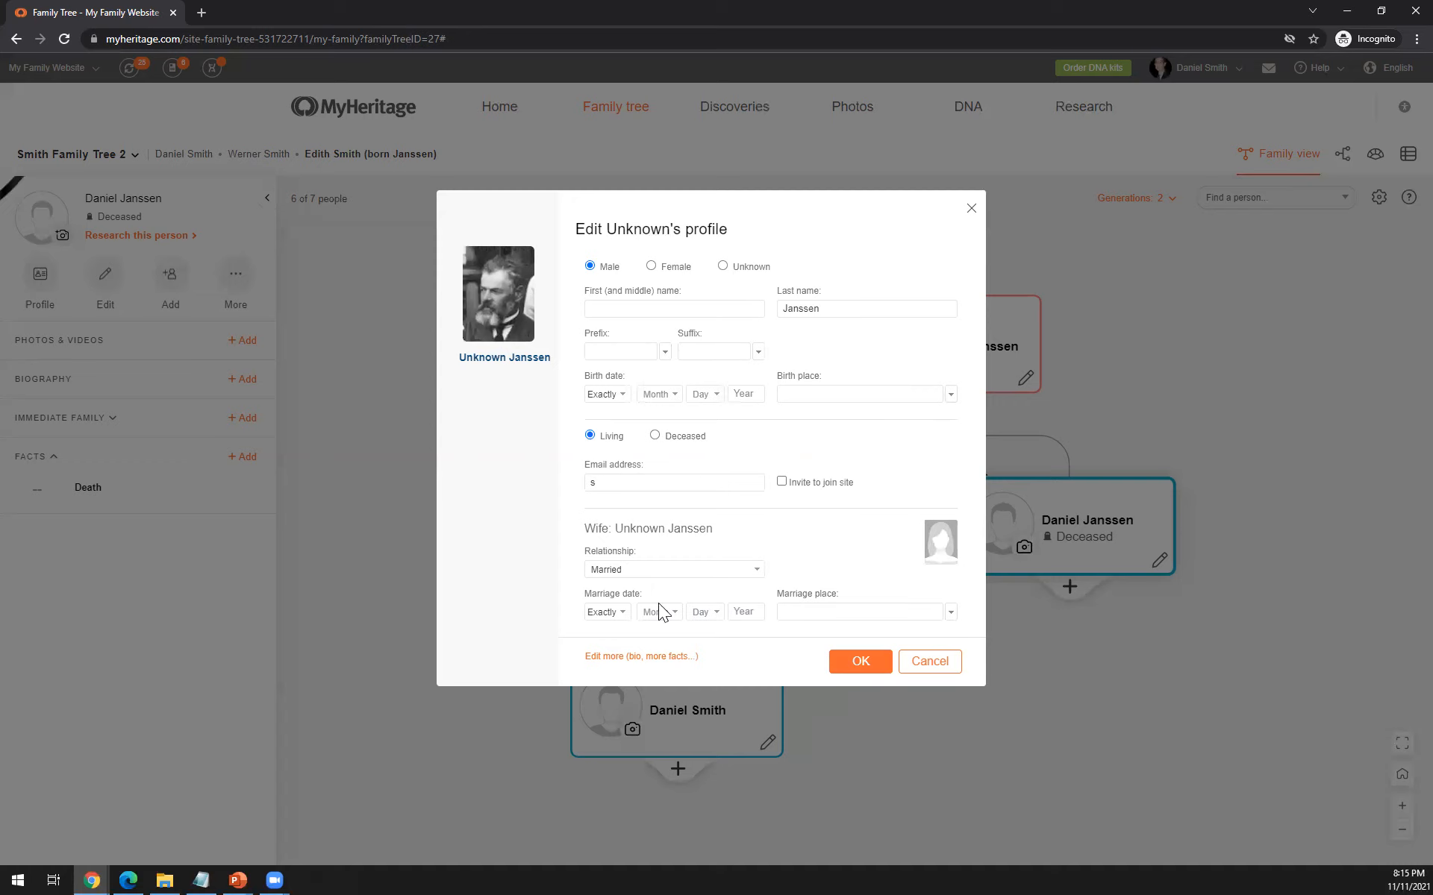
- Set the unnamed father's status to Deceased and view the relationship options for his wife, keeping Married
{"action": "left_click", "coordinate": [654, 436]}
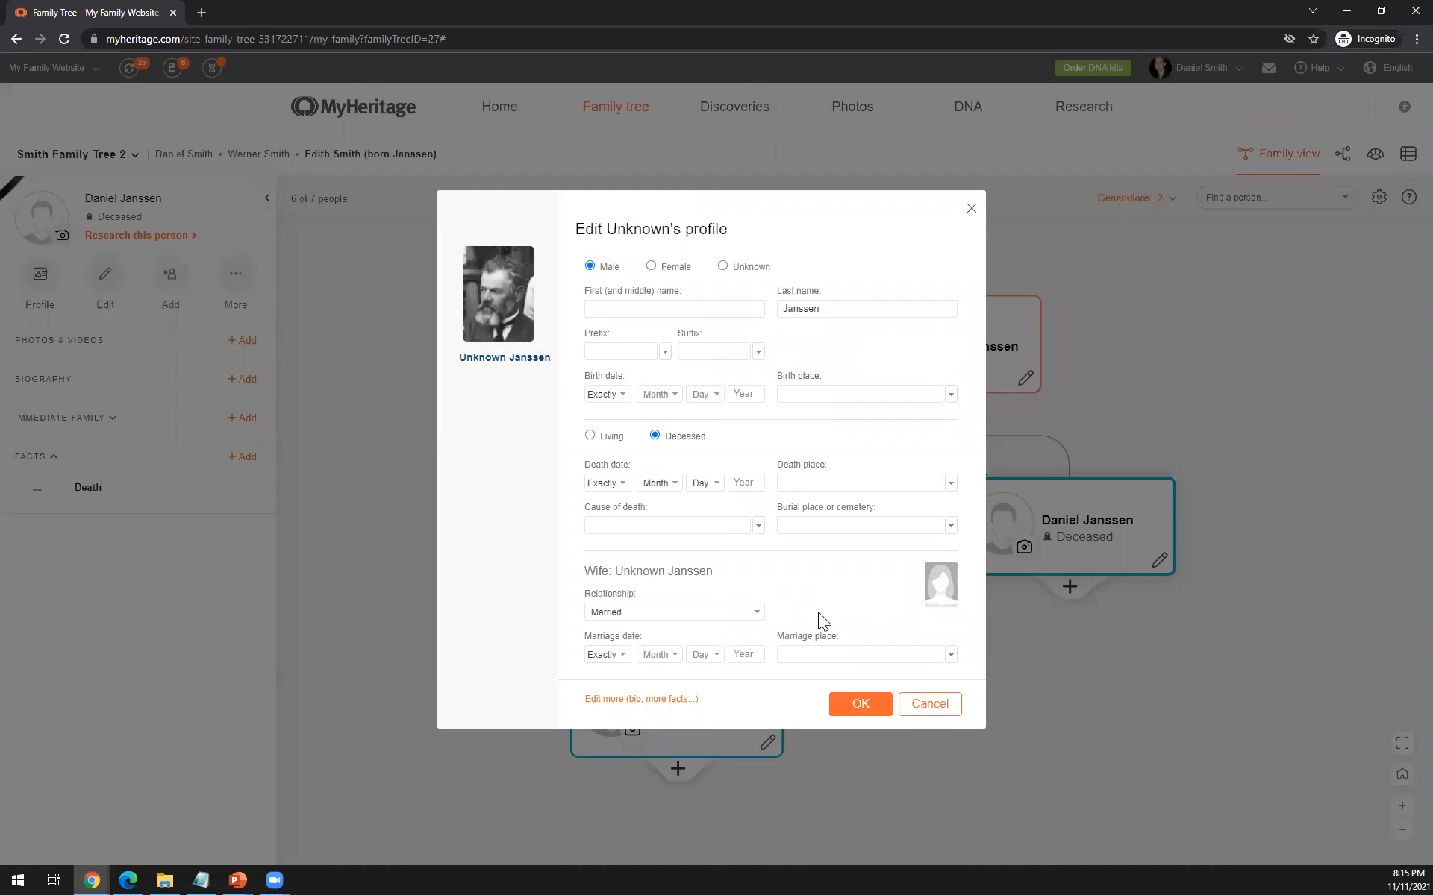
{"action": "left_click", "coordinate": [755, 613]}
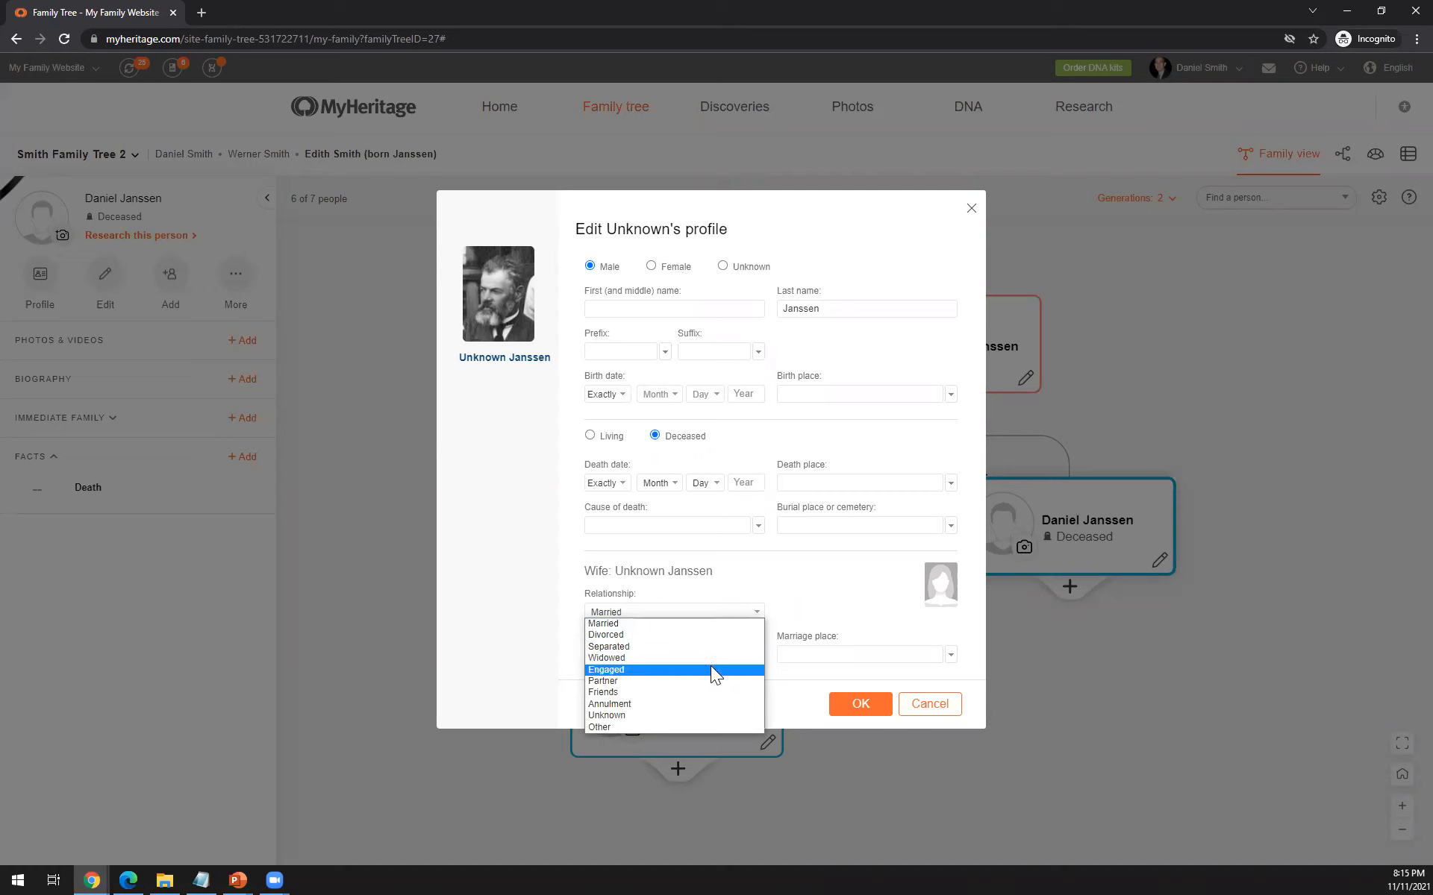
{"action": "left_click", "coordinate": [815, 596]}
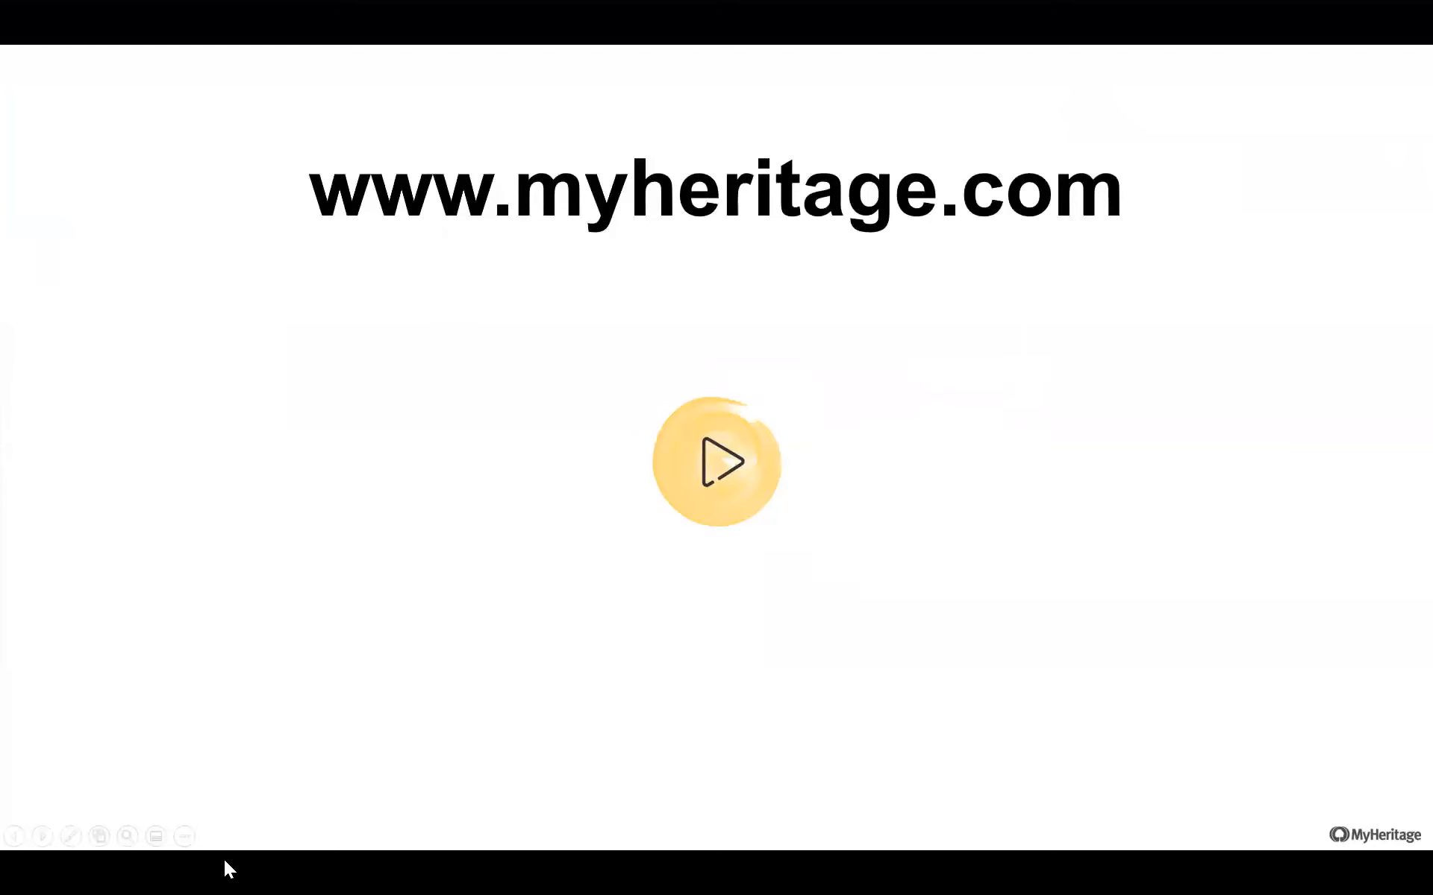
{"action": "left_click", "coordinate": [343, 817]}
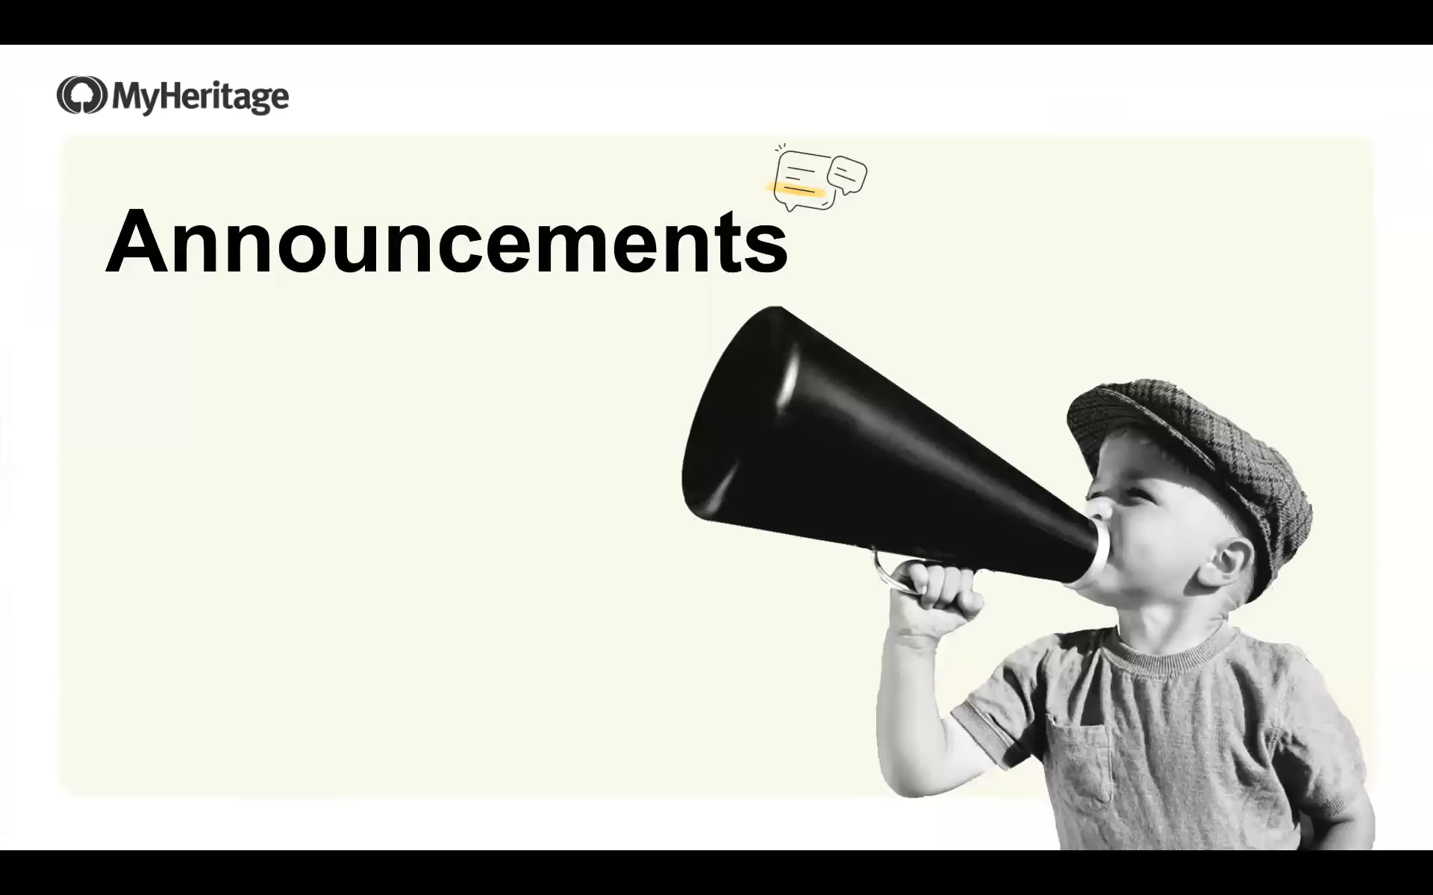
{"action": "left_click", "coordinate": [818, 202]}
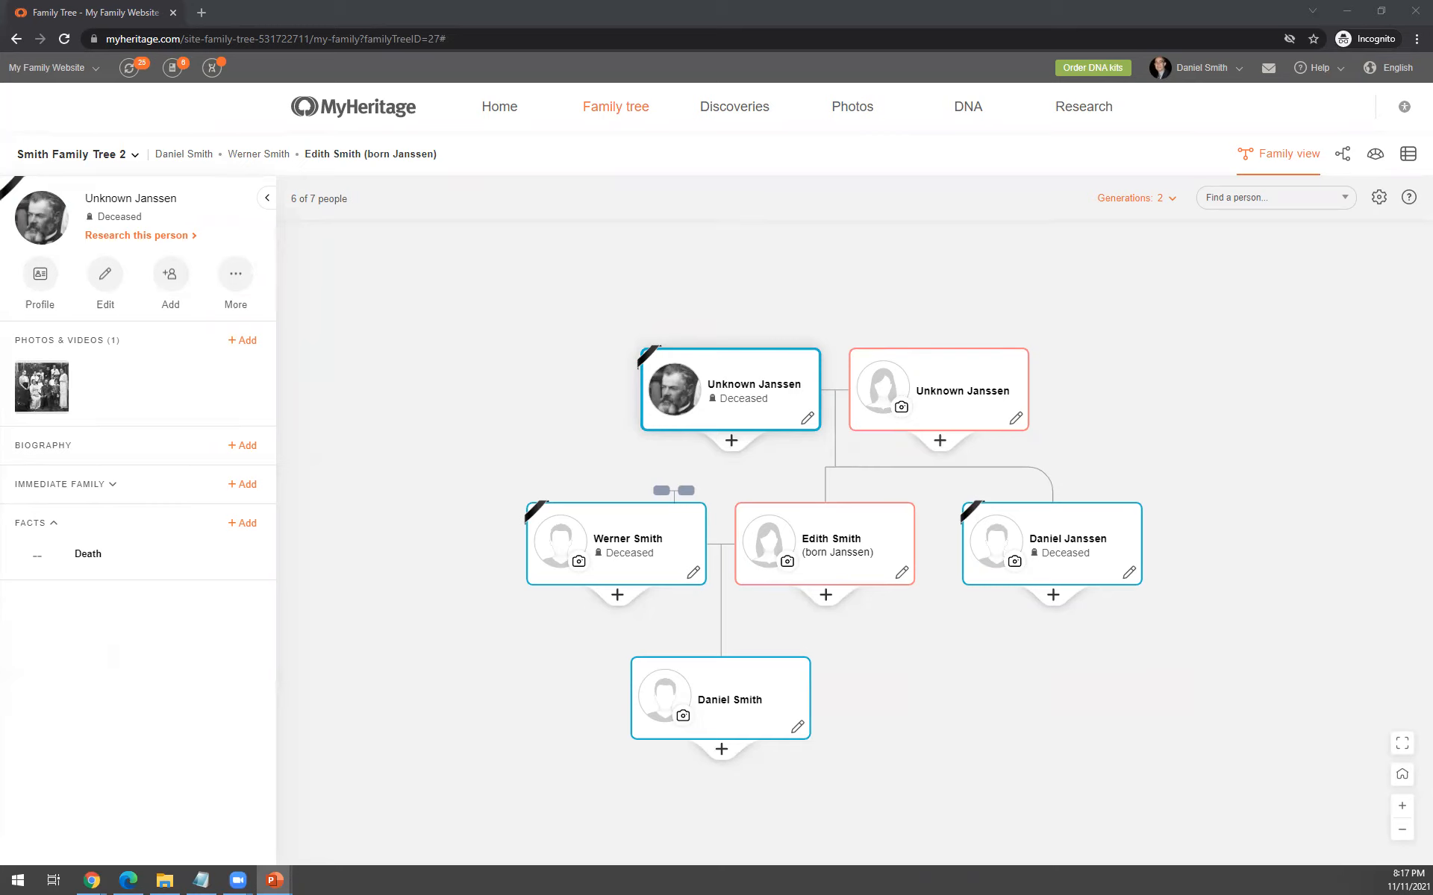
{"action": "key", "text": "alt+Tab"}
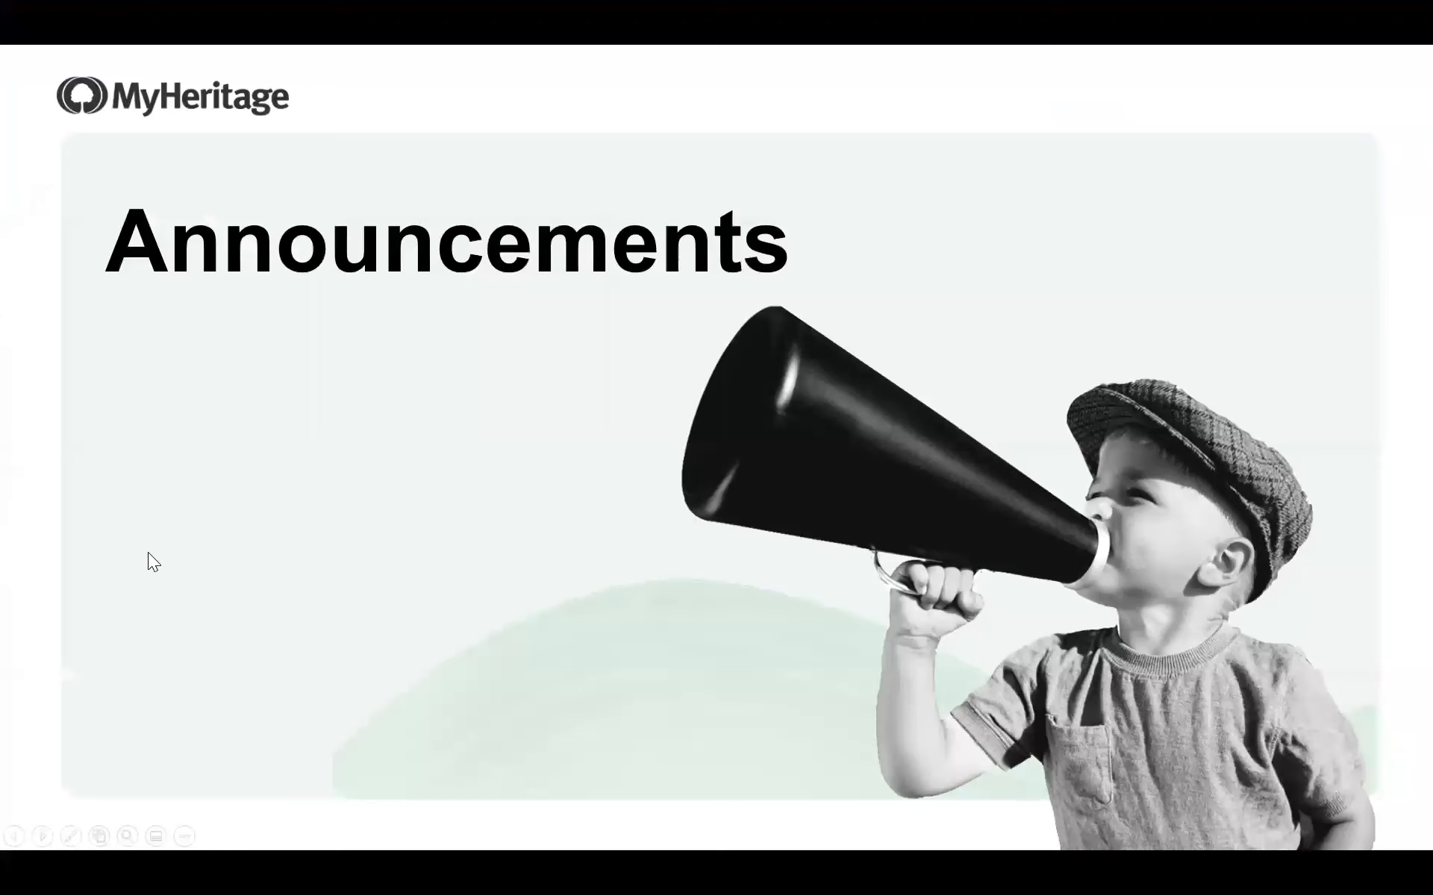
{"action": "left_click", "coordinate": [201, 588]}
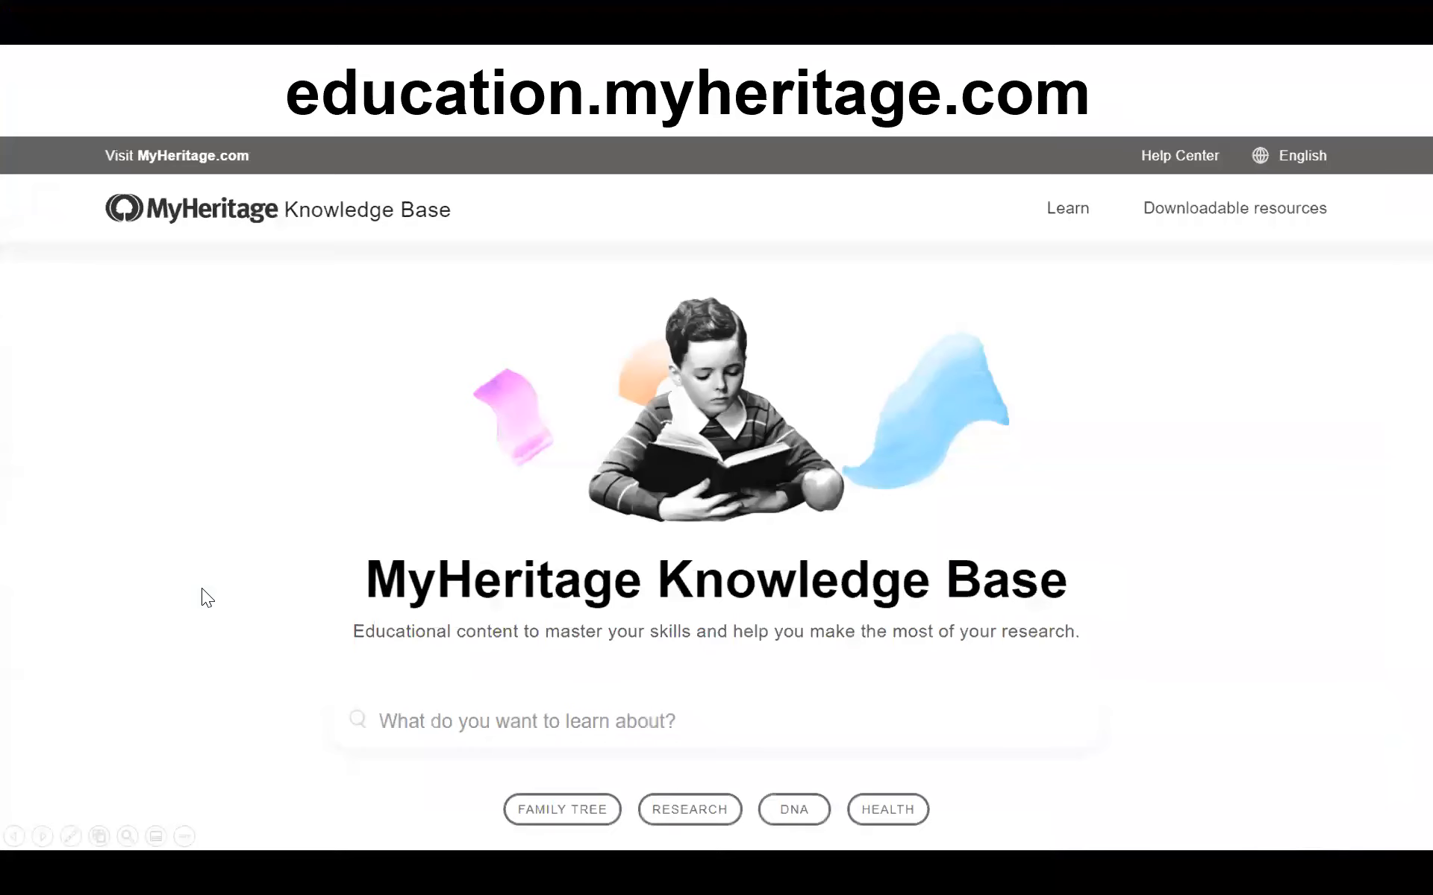
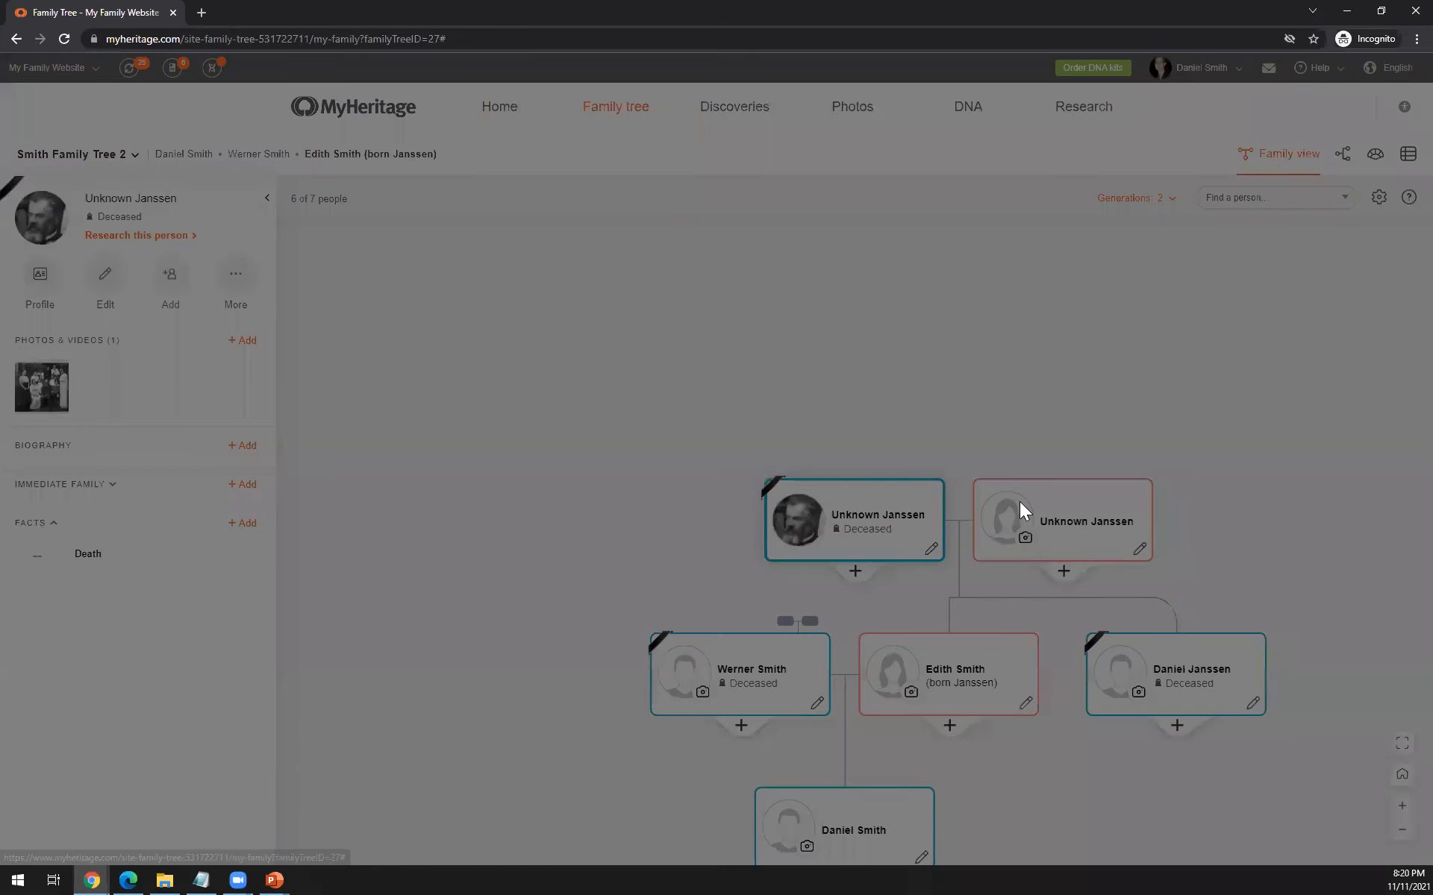
- Add "Mother 2" as another wife of the bearded man and add a daughter named "kid" to her
{"action": "type", "text": "Mother 2"}
{"action": "left_click", "coordinate": [793, 676]}
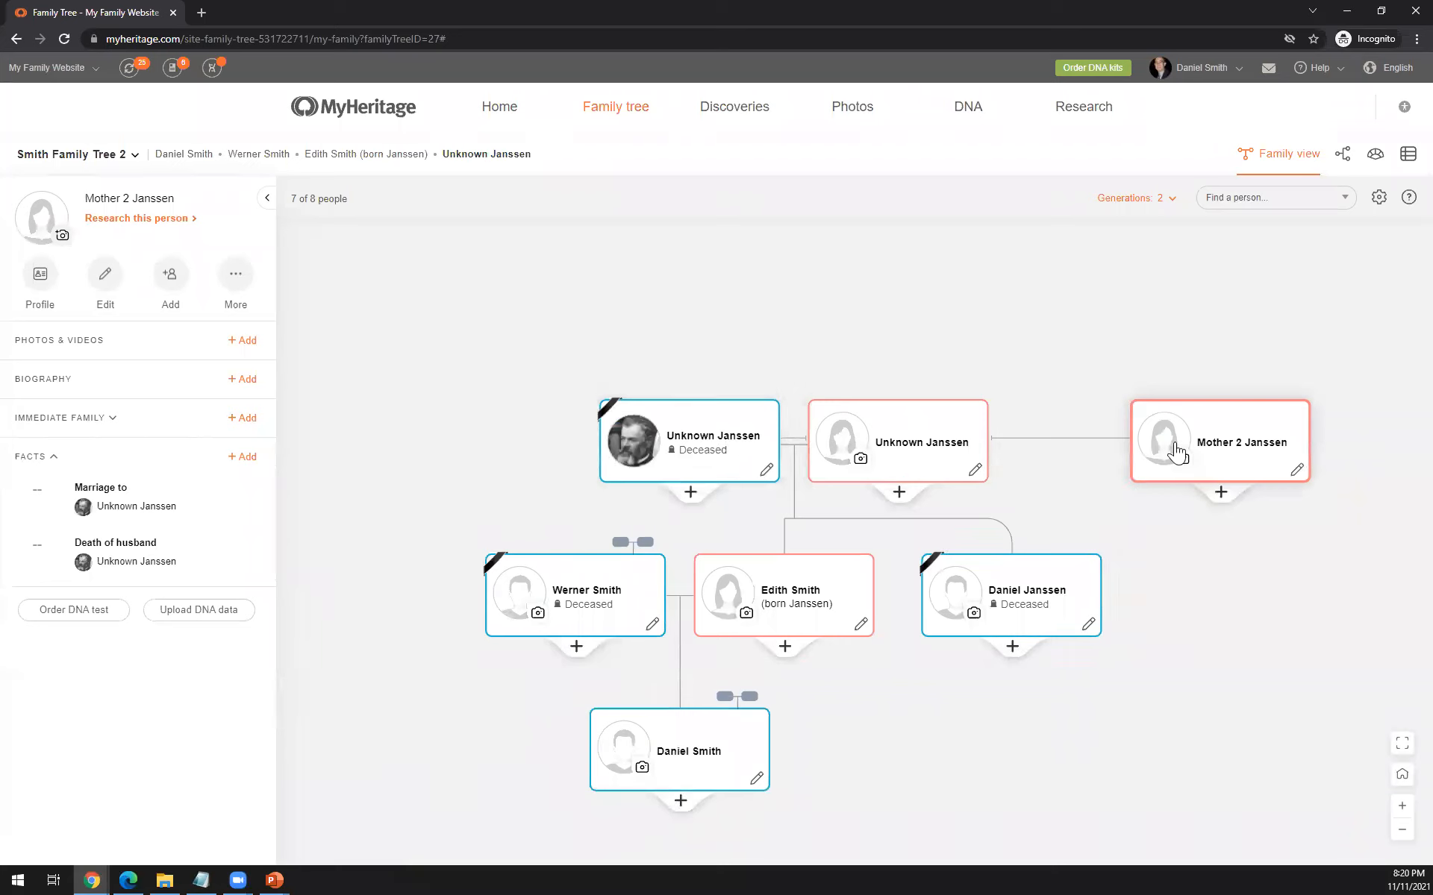
{"action": "left_click_drag", "start_coordinate": [1074, 492], "coordinate": [874, 481]}
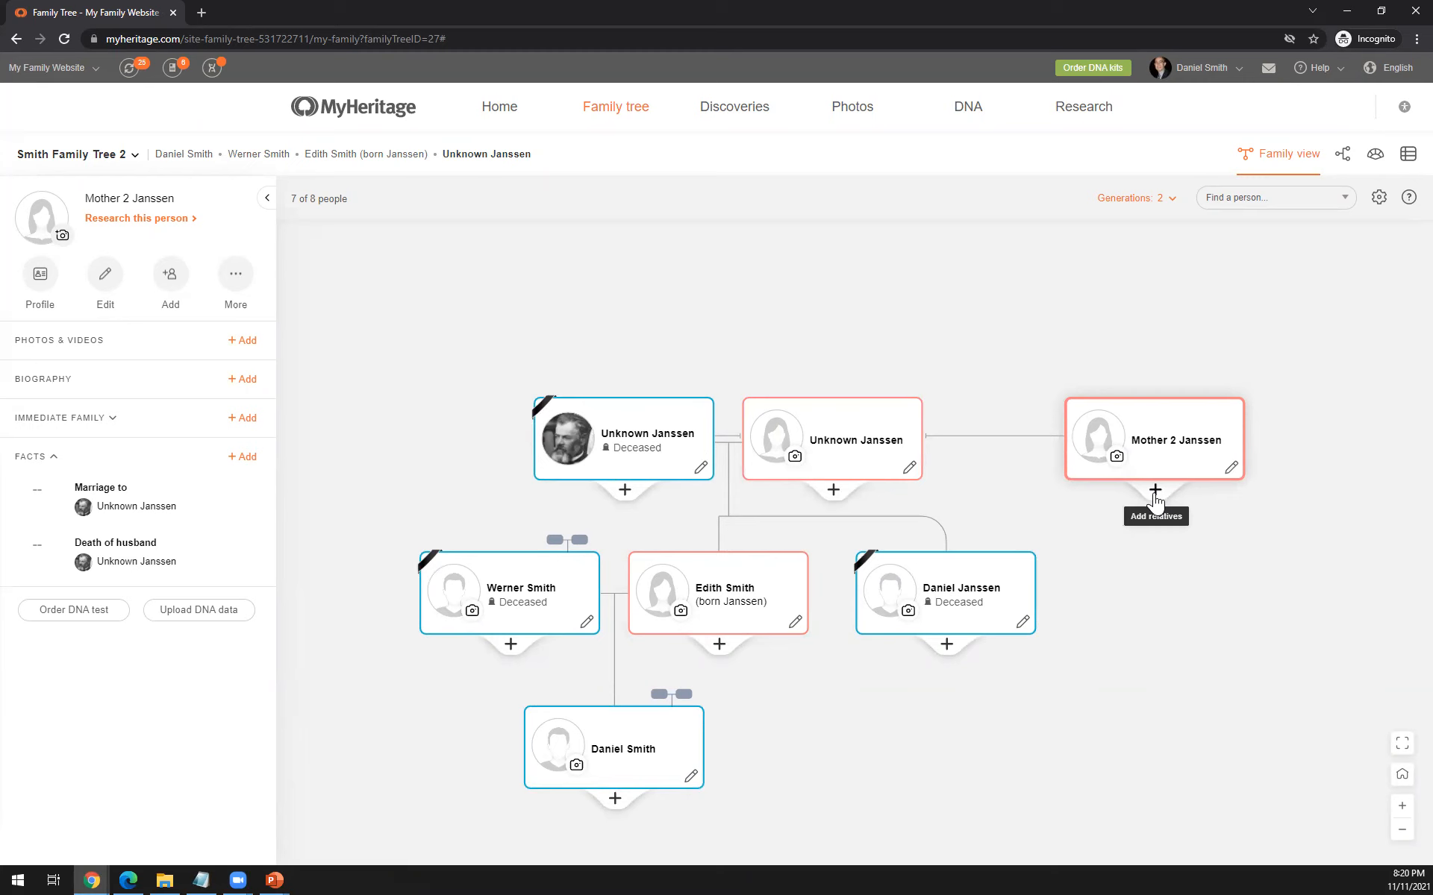
{"action": "left_click", "coordinate": [1155, 494]}
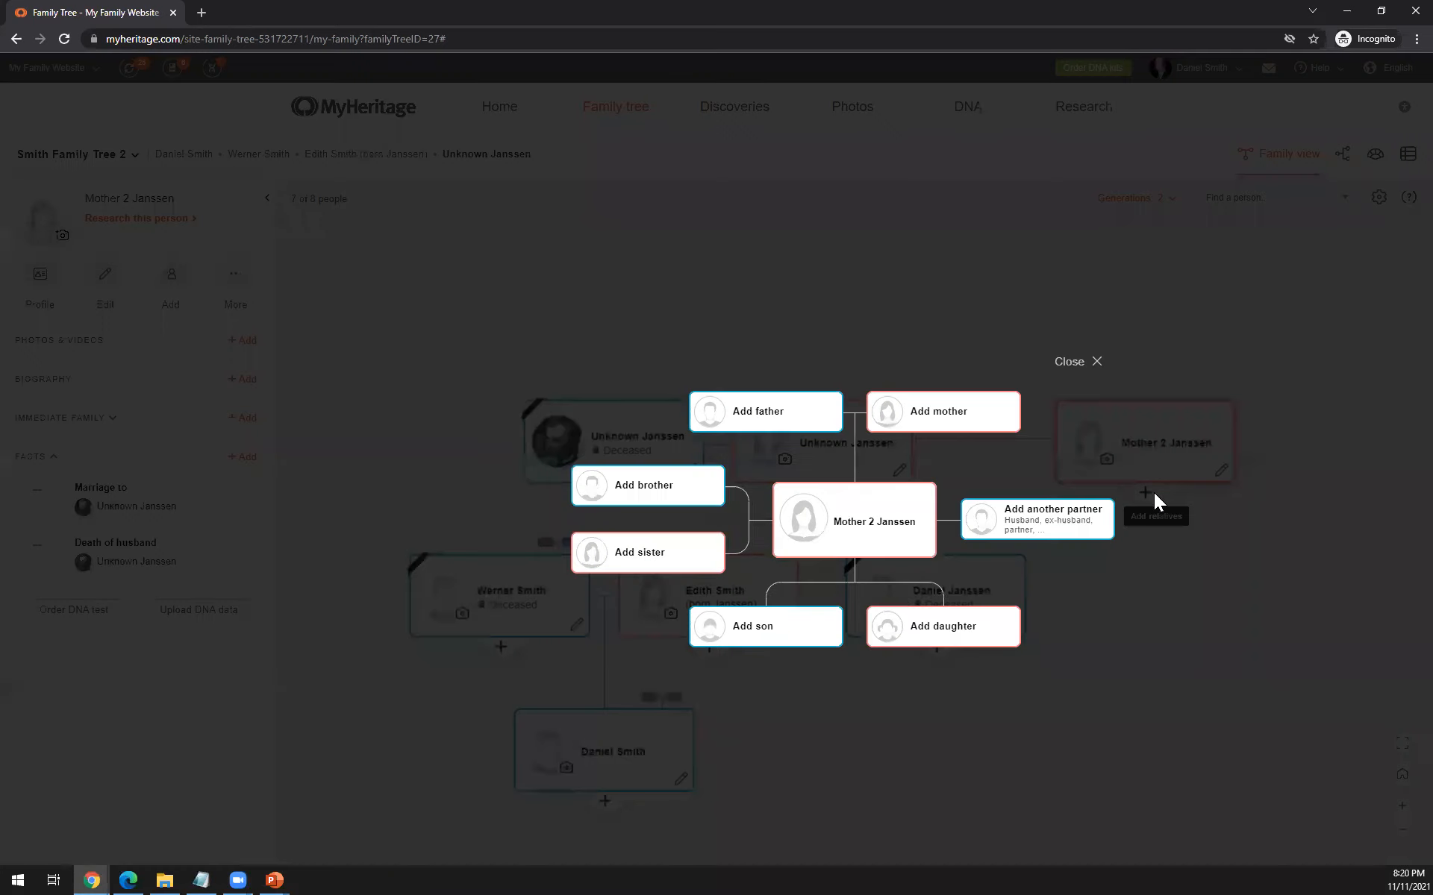
{"action": "left_click", "coordinate": [899, 630]}
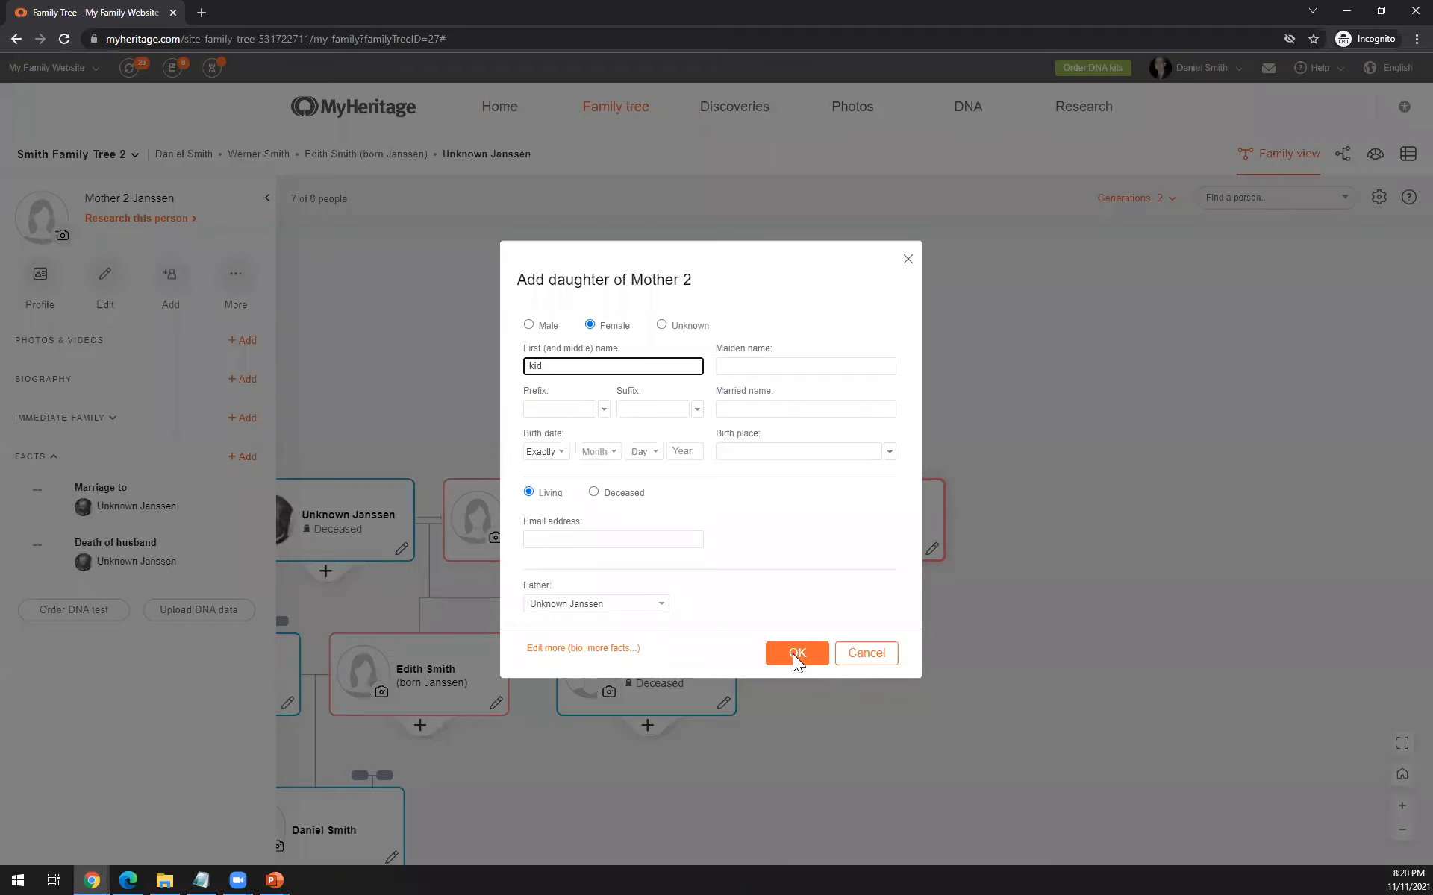
{"action": "key", "text": "Return"}
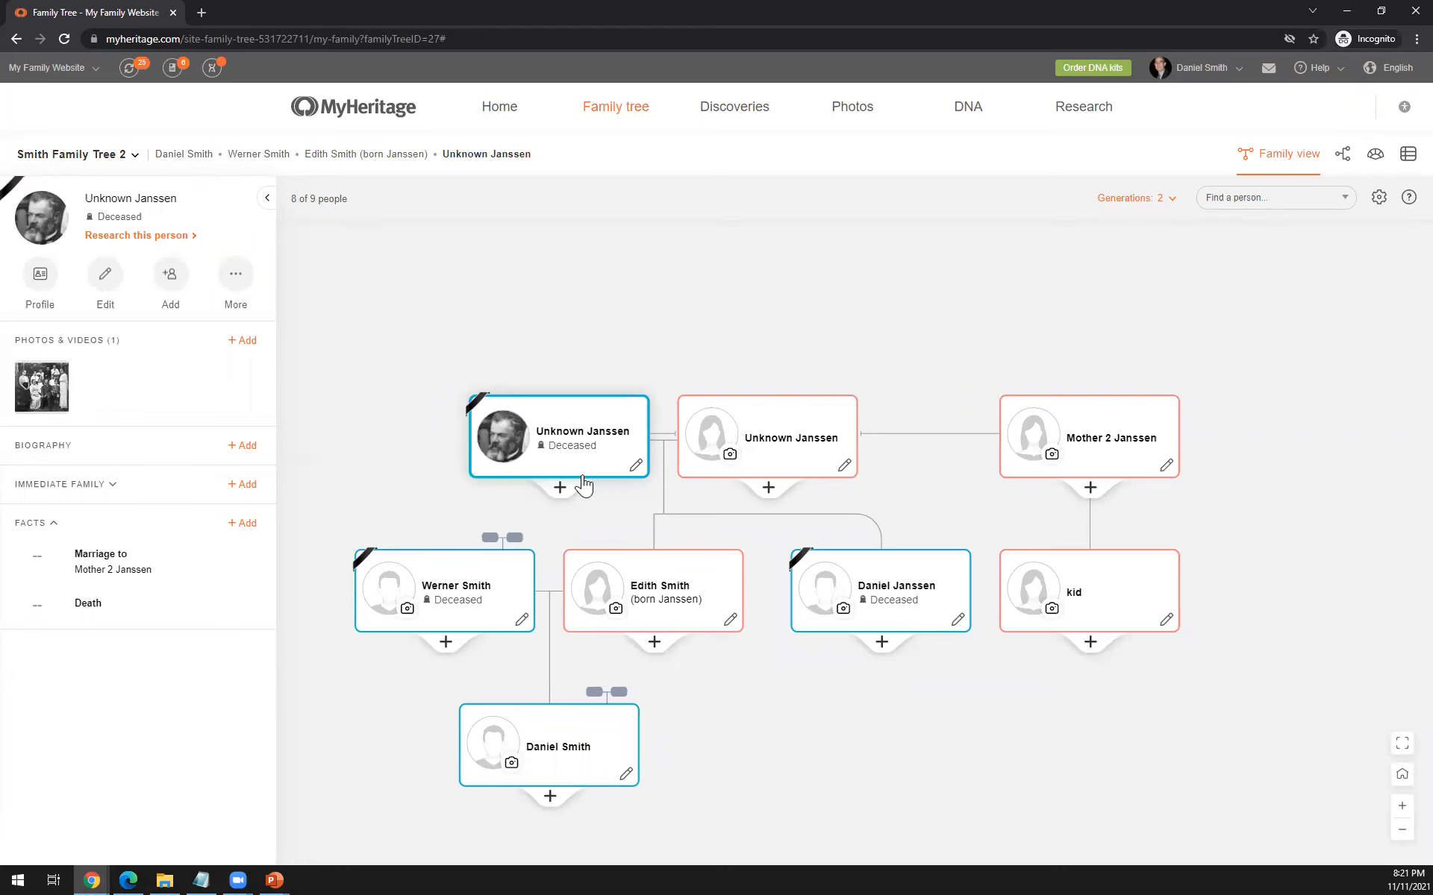
- Set Mother 2's relationship with the bearded man to Friends
{"action": "left_click", "coordinate": [1165, 468]}
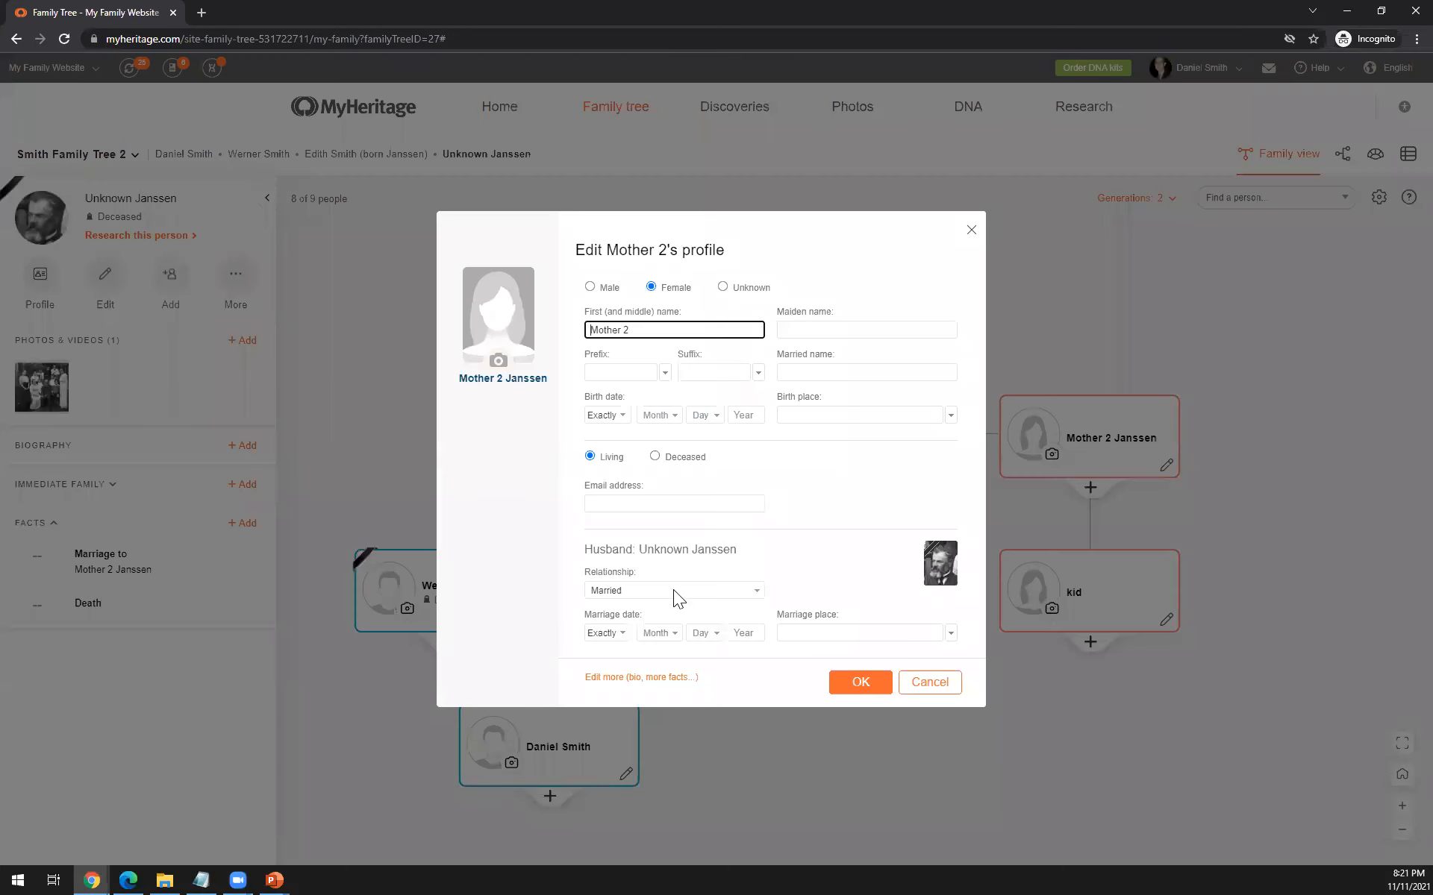
{"action": "left_click", "coordinate": [668, 592]}
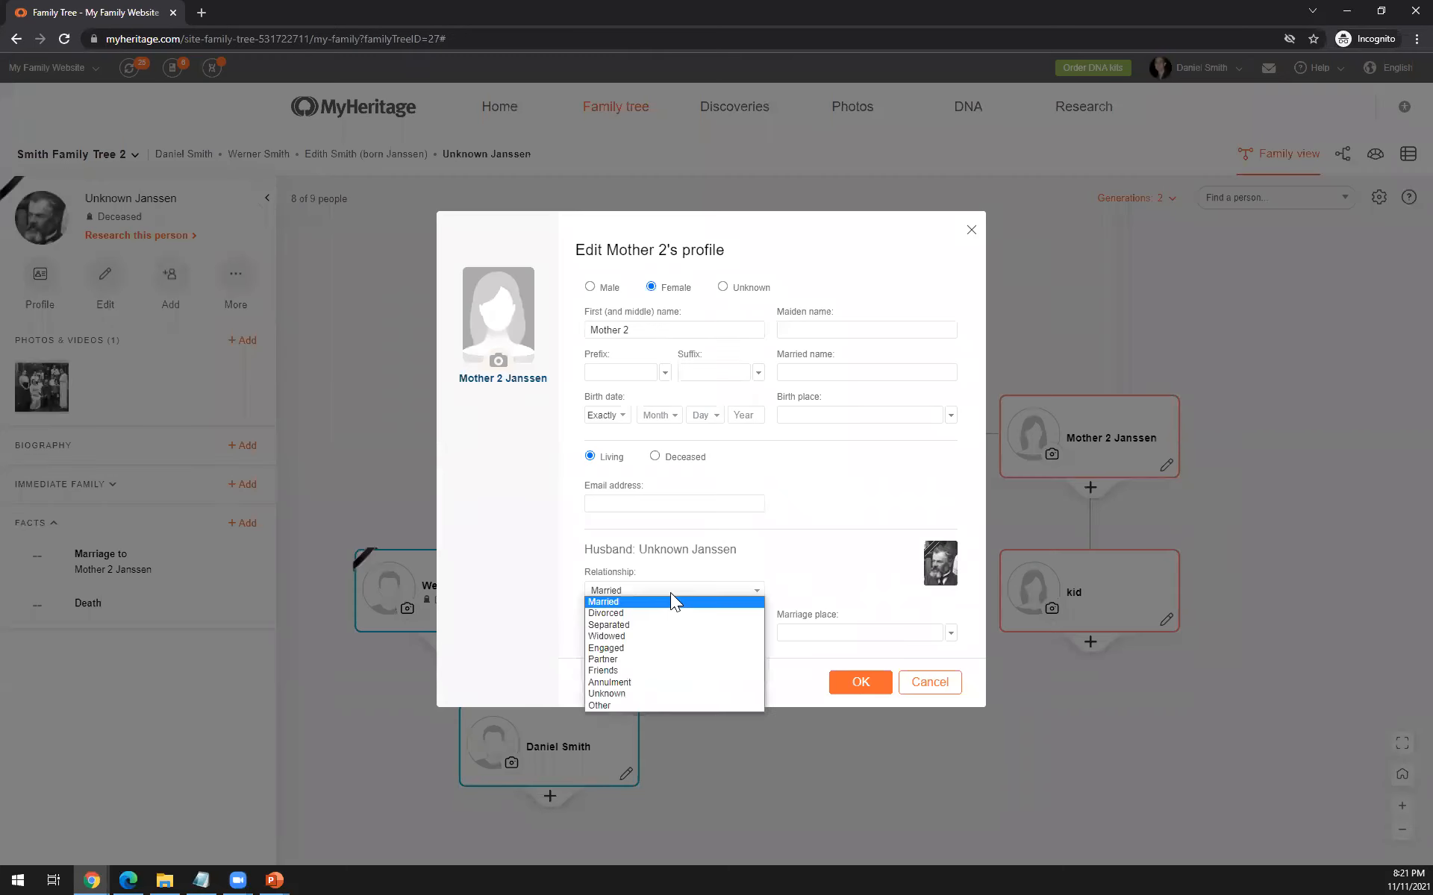
{"action": "left_click", "coordinate": [635, 670]}
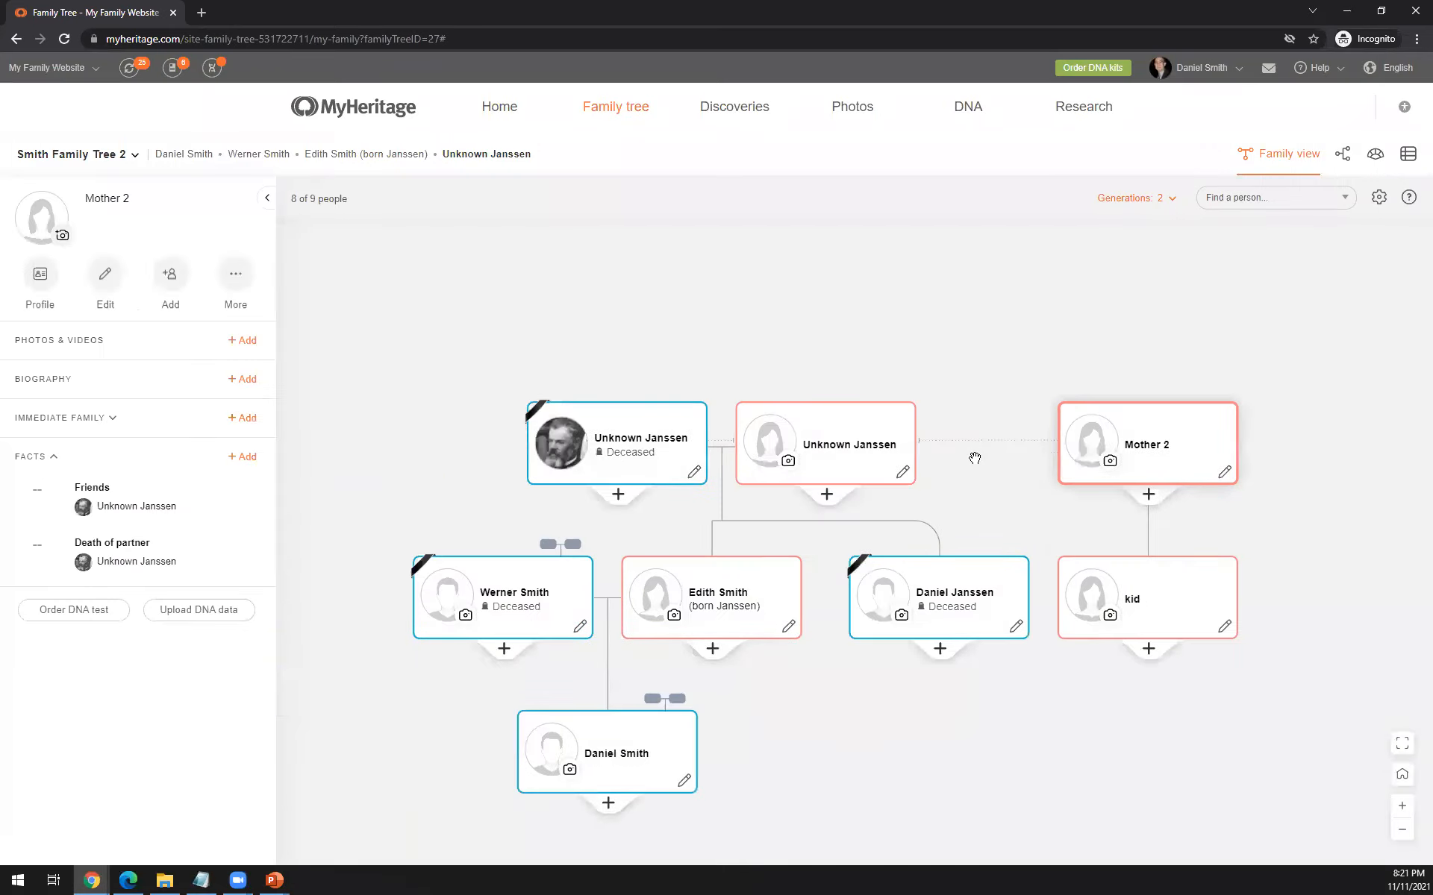
- Set the relationship between the bearded man and his unnamed first wife to Friends in his profile
{"action": "scroll", "coordinate": [979, 456], "scroll_direction": "up", "scroll_amount": 1}
{"action": "left_click_drag", "start_coordinate": [1051, 438], "coordinate": [1000, 434]}
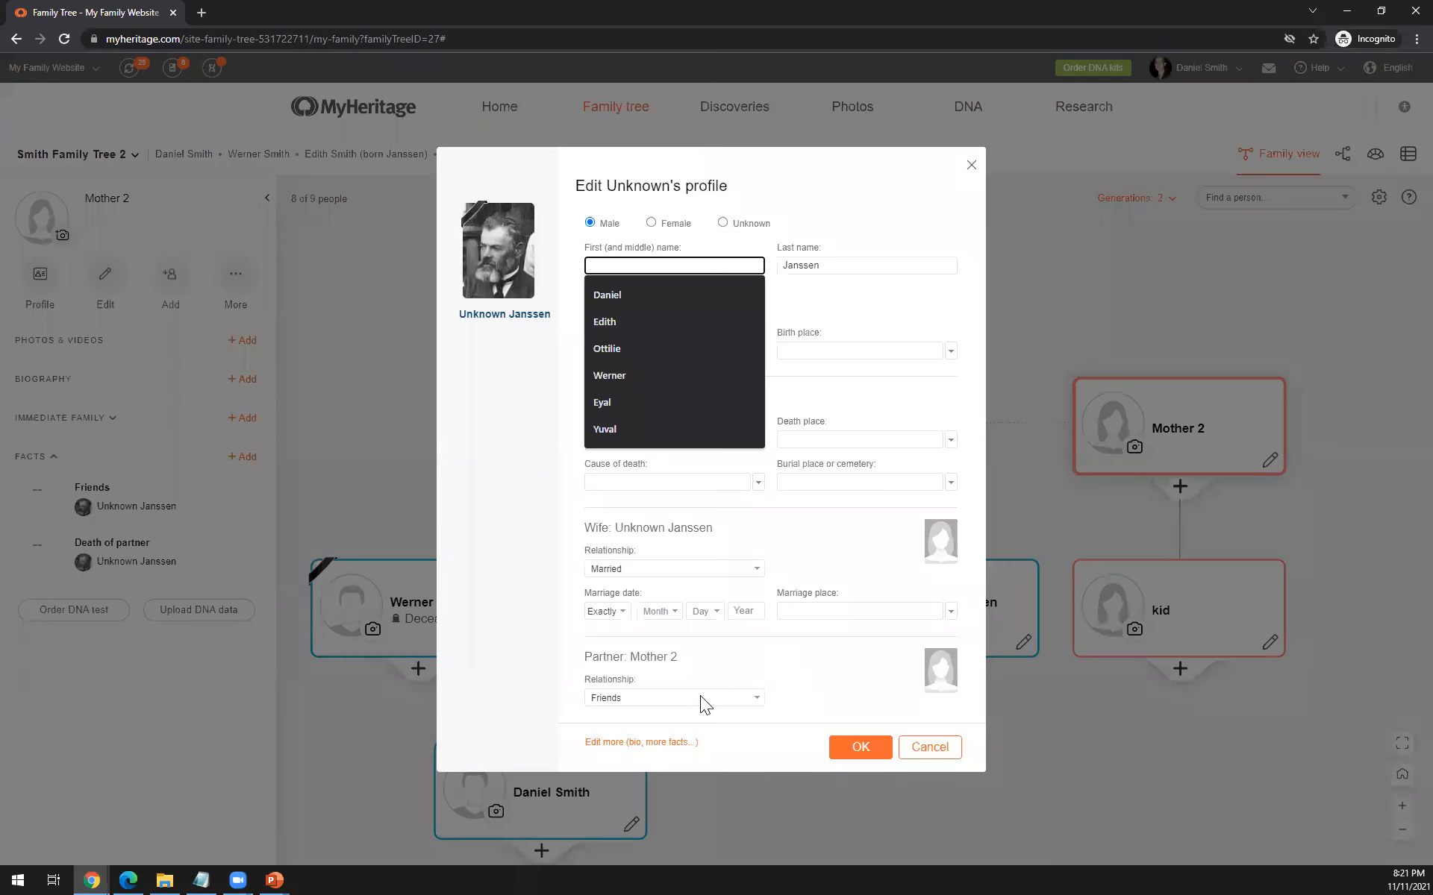
{"action": "left_click", "coordinate": [700, 697]}
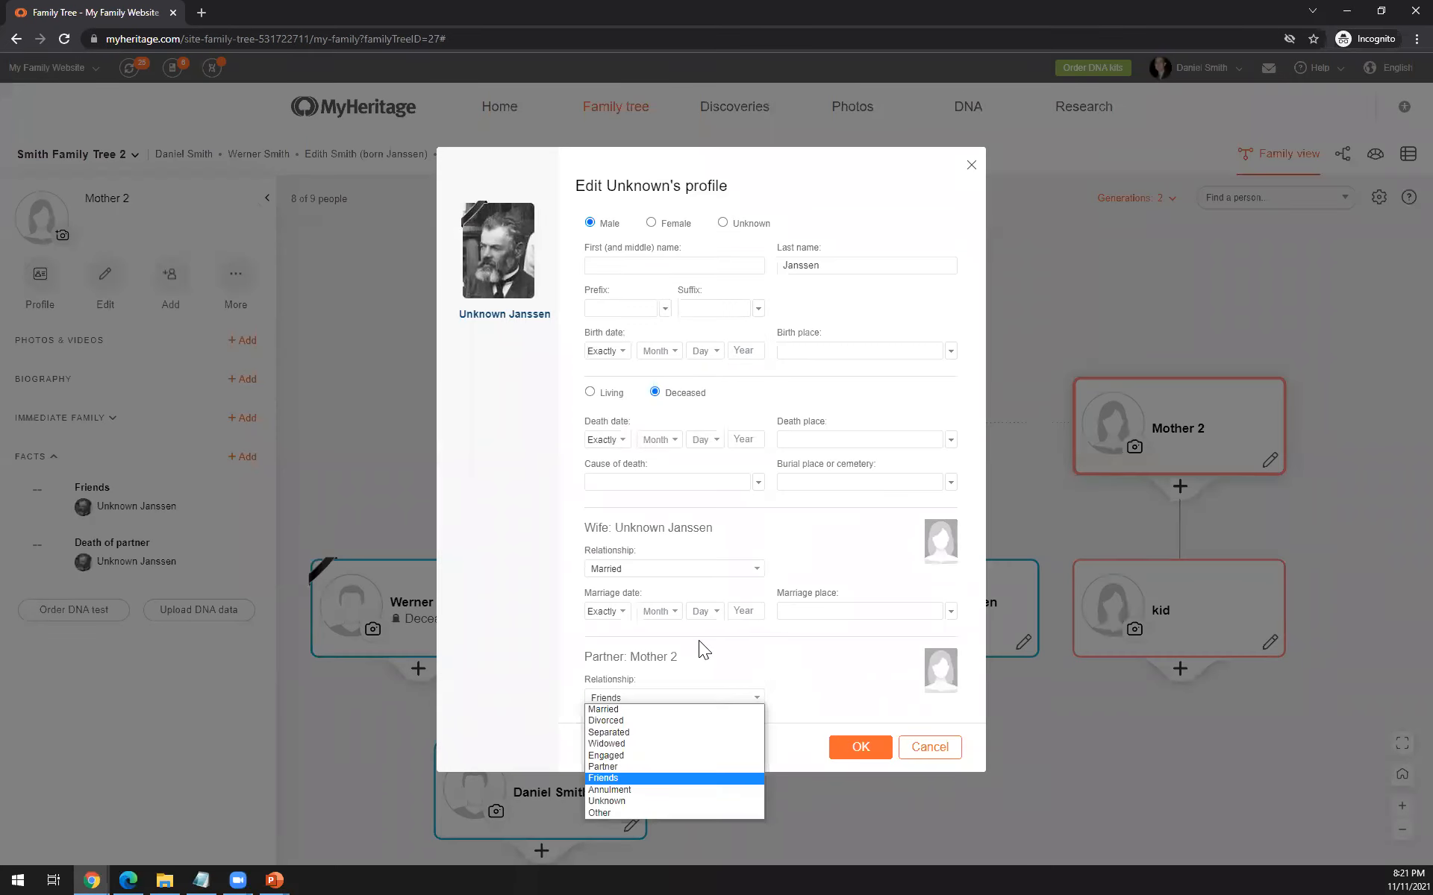
{"action": "left_click", "coordinate": [668, 566]}
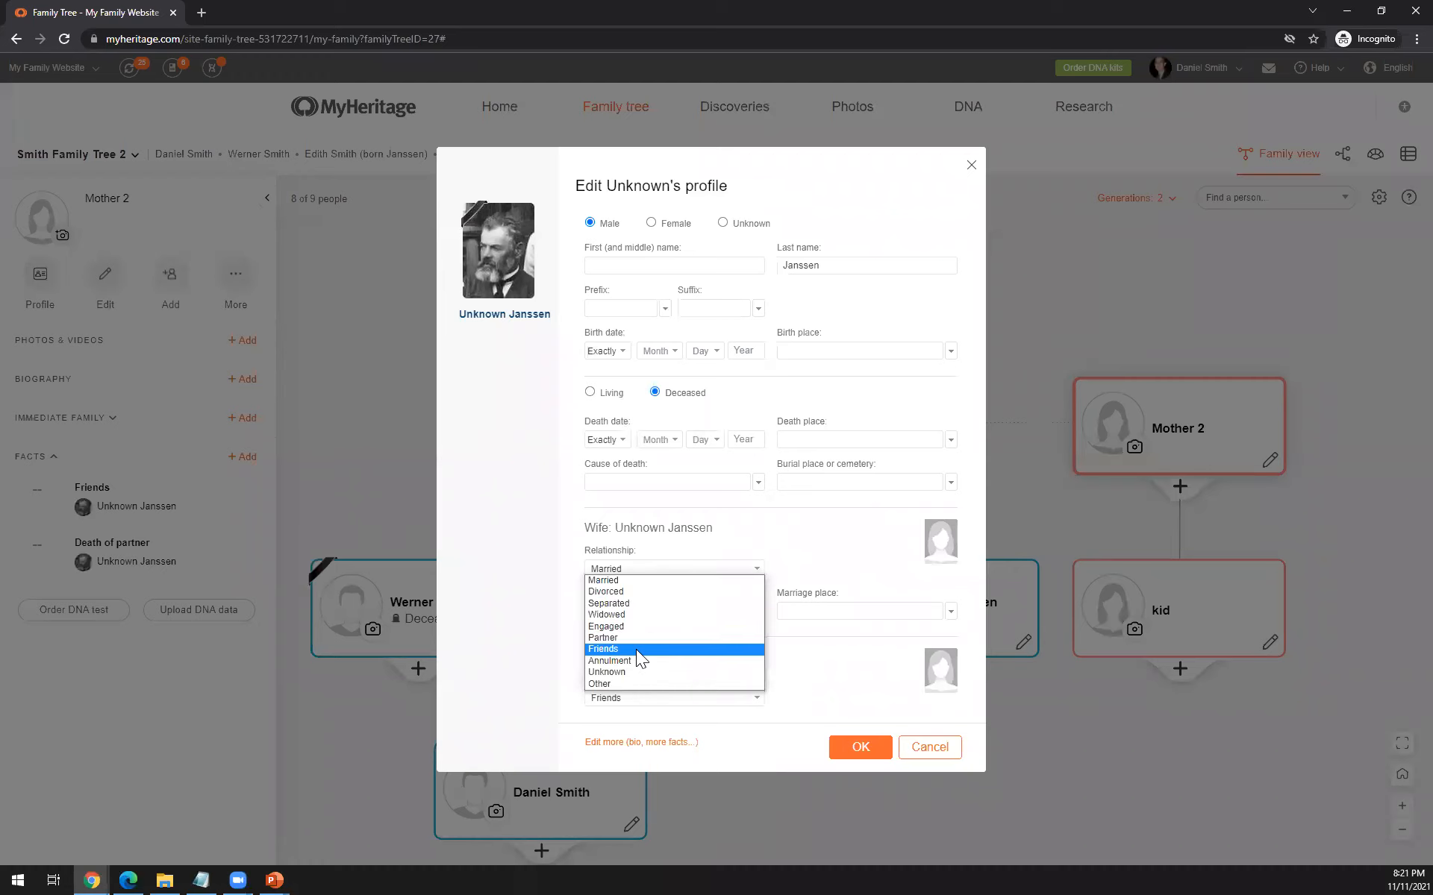
{"action": "left_click", "coordinate": [636, 649]}
{"action": "left_click", "coordinate": [842, 707]}
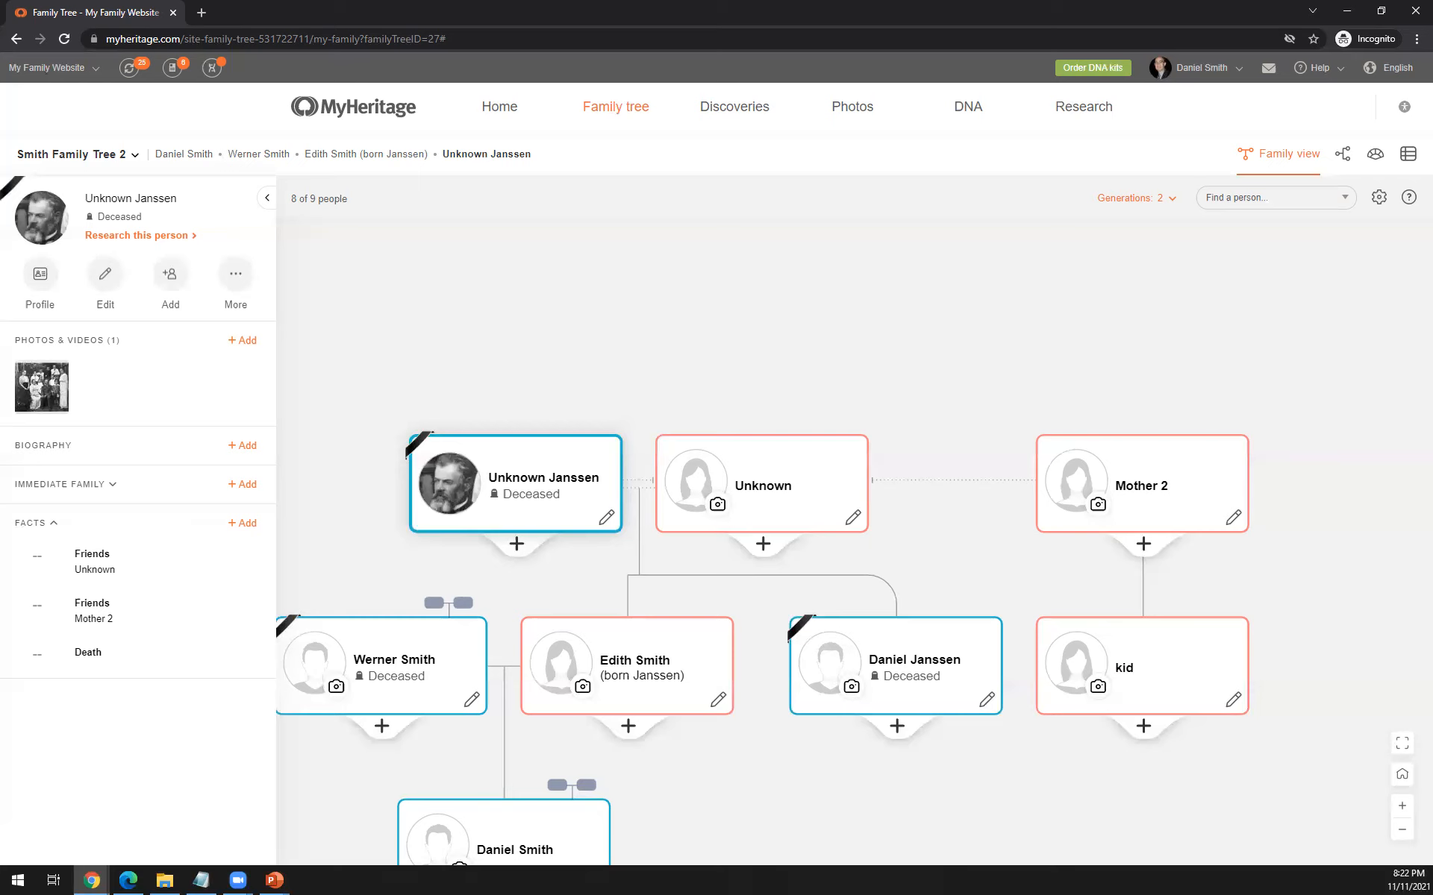
- Change the bearded man's gender to Female in his profile
{"action": "left_click_drag", "start_coordinate": [947, 498], "coordinate": [968, 465]}
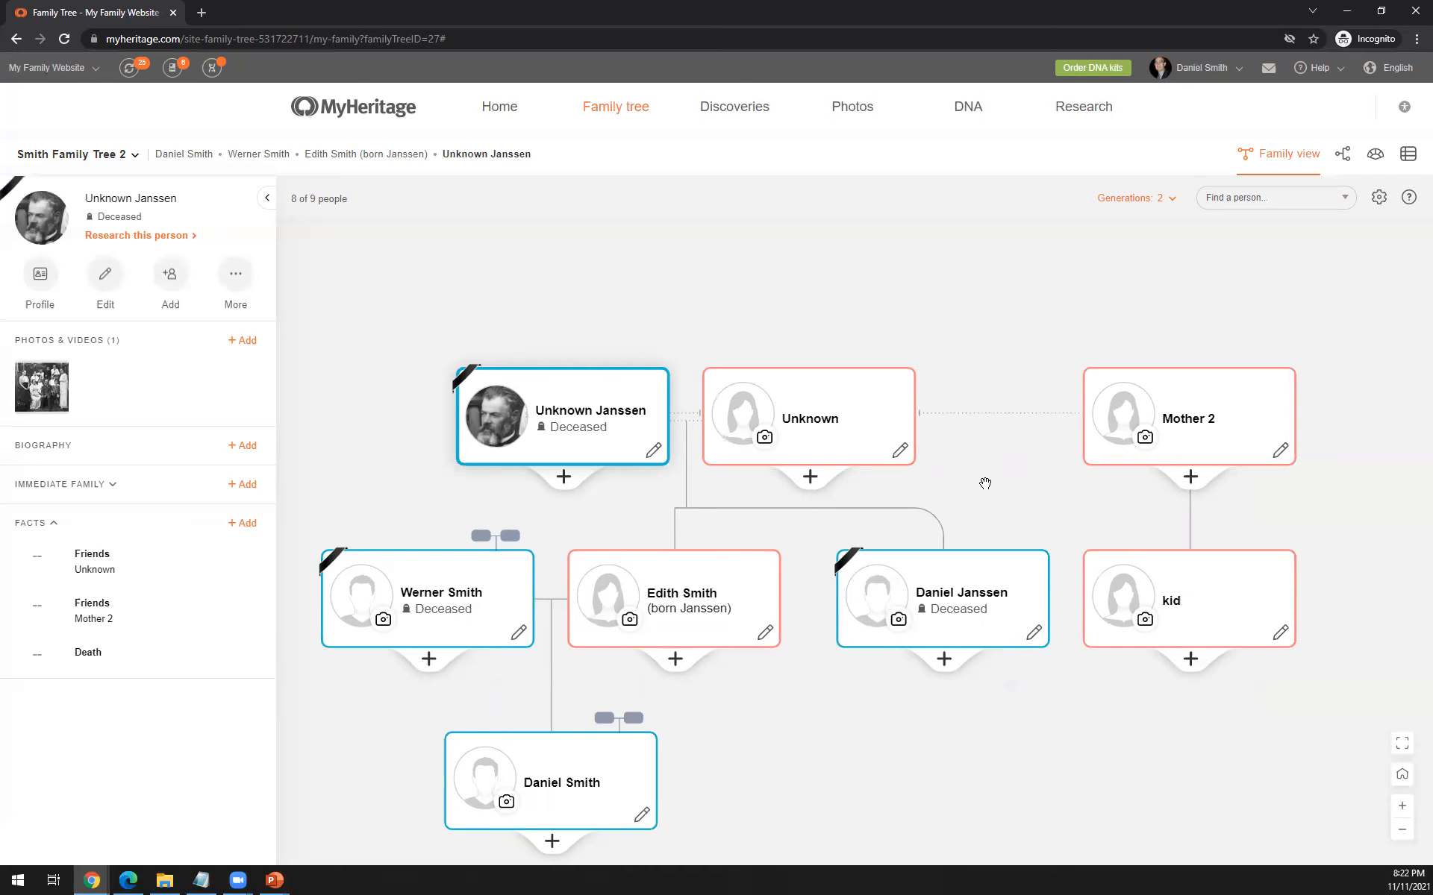
{"action": "left_click", "coordinate": [654, 452]}
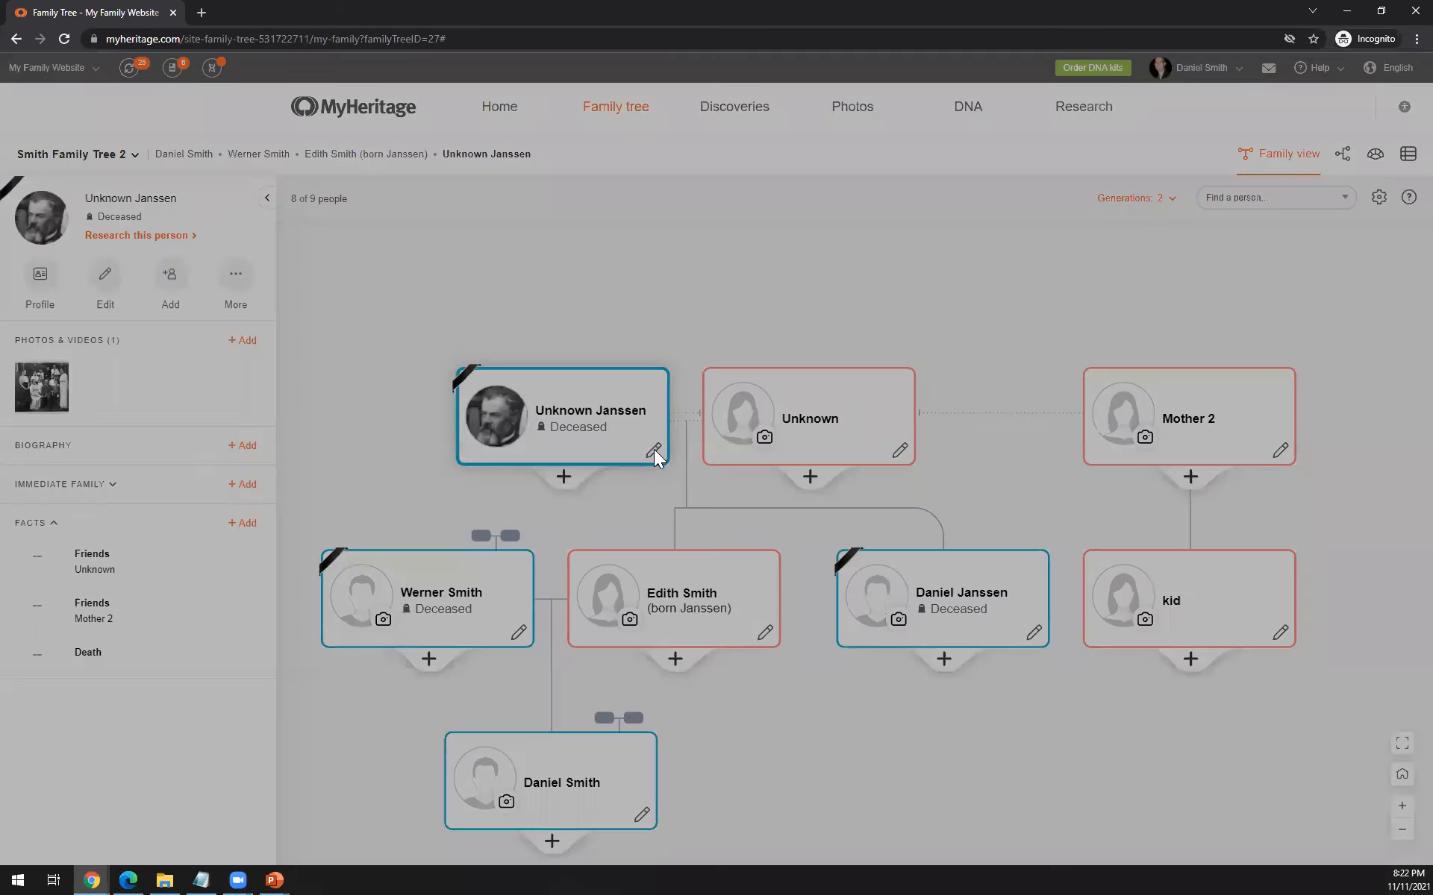
{"action": "left_click", "coordinate": [651, 244]}
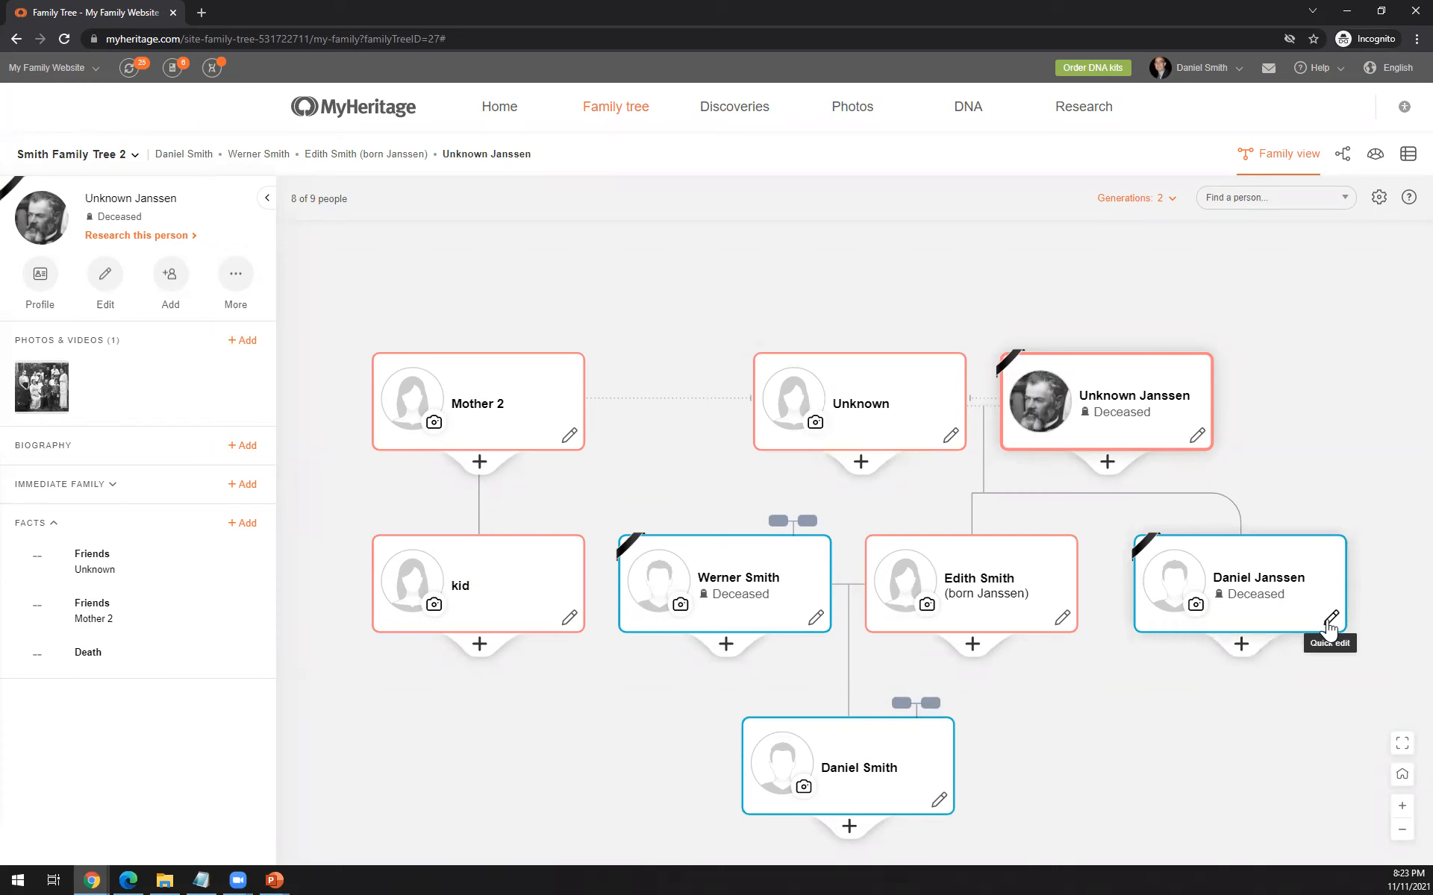
- Set the bearded man's gender to Unknown, and change it back to Male
{"action": "left_click", "coordinate": [1196, 435]}
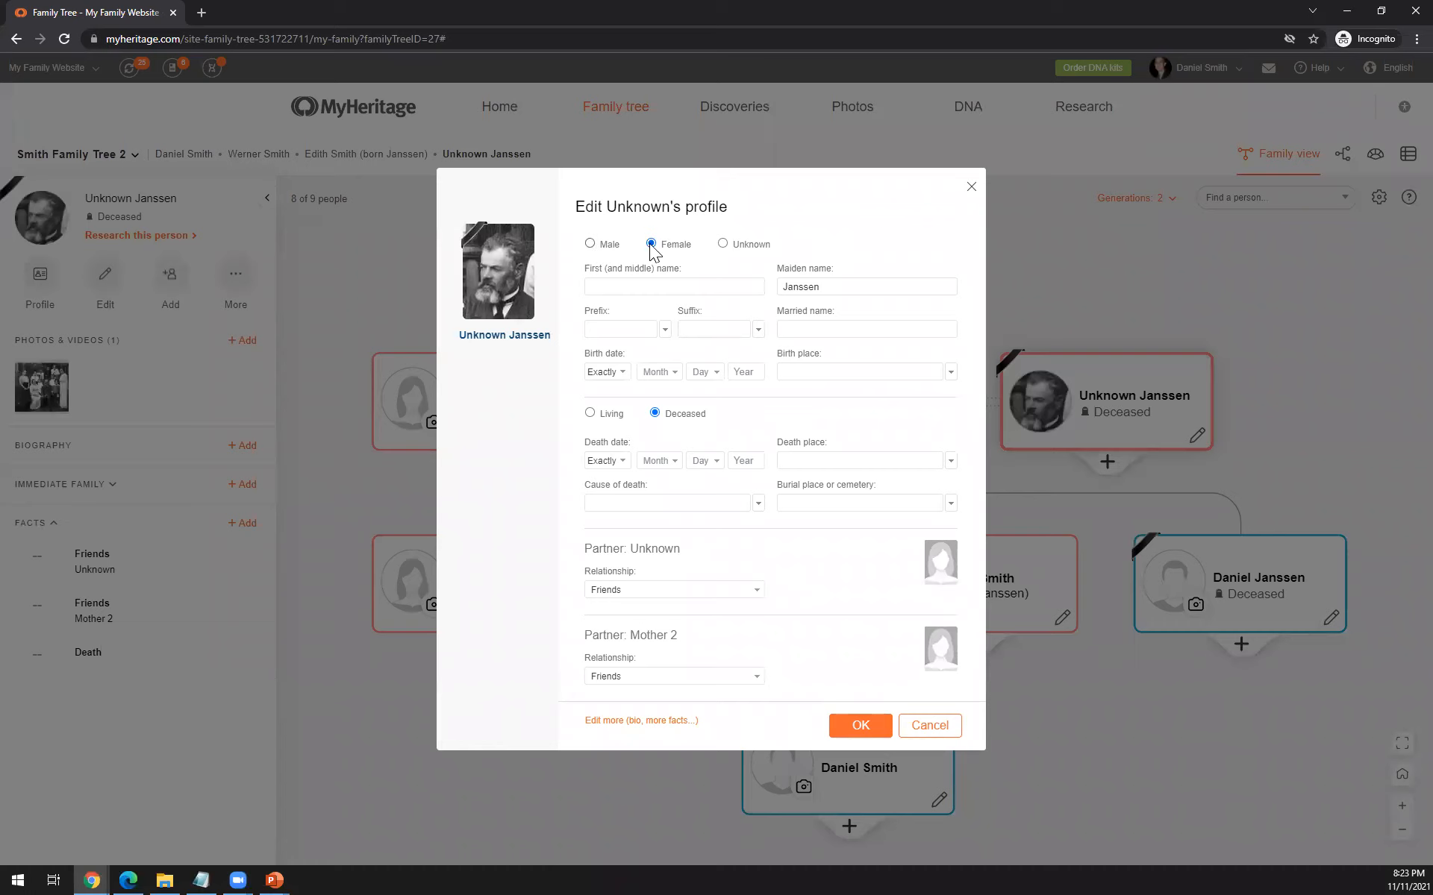
{"action": "left_click", "coordinate": [724, 245]}
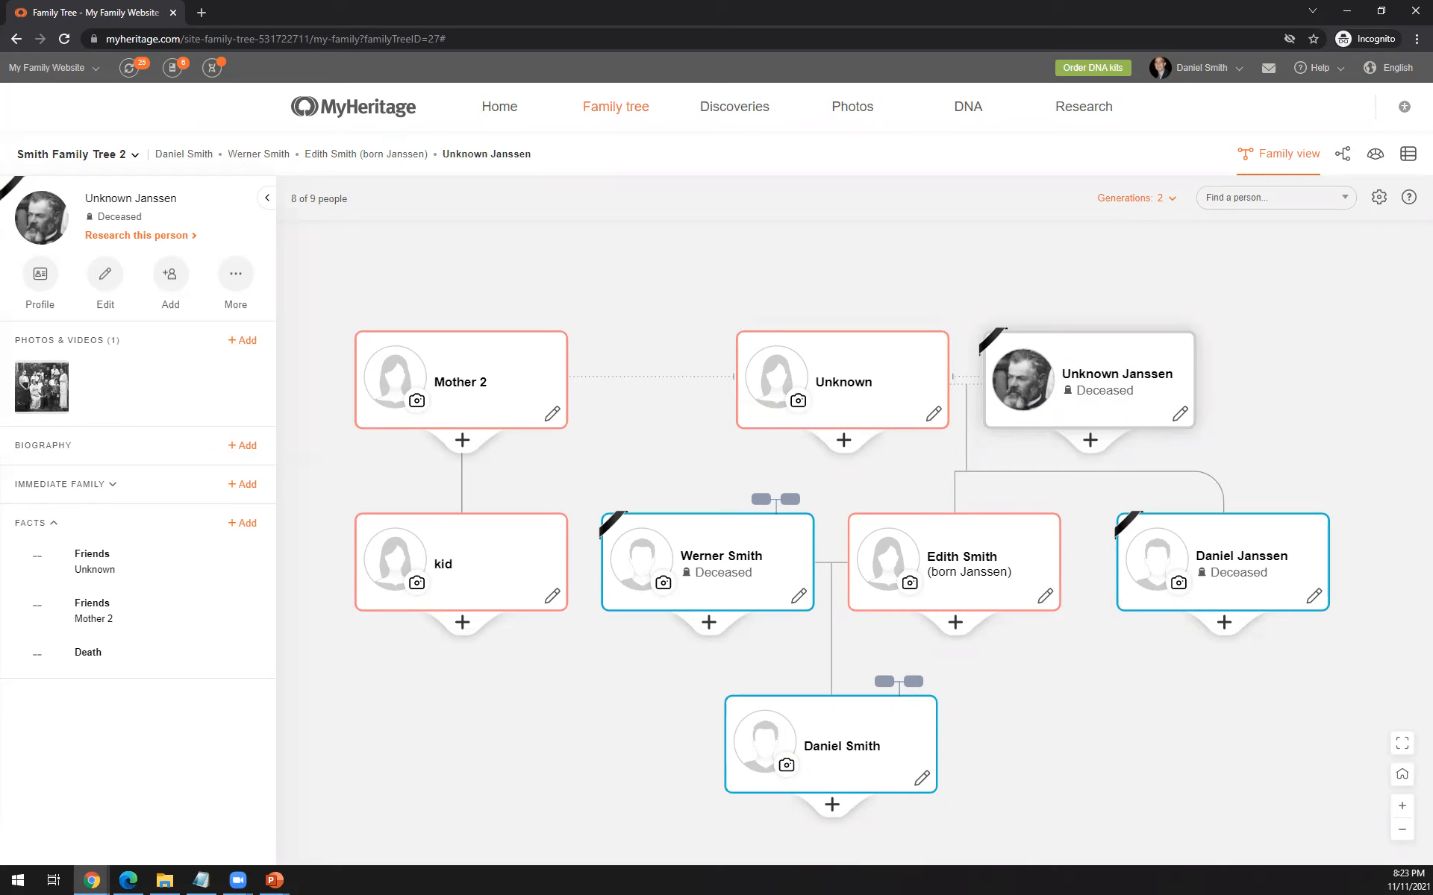
{"action": "left_click", "coordinate": [852, 727]}
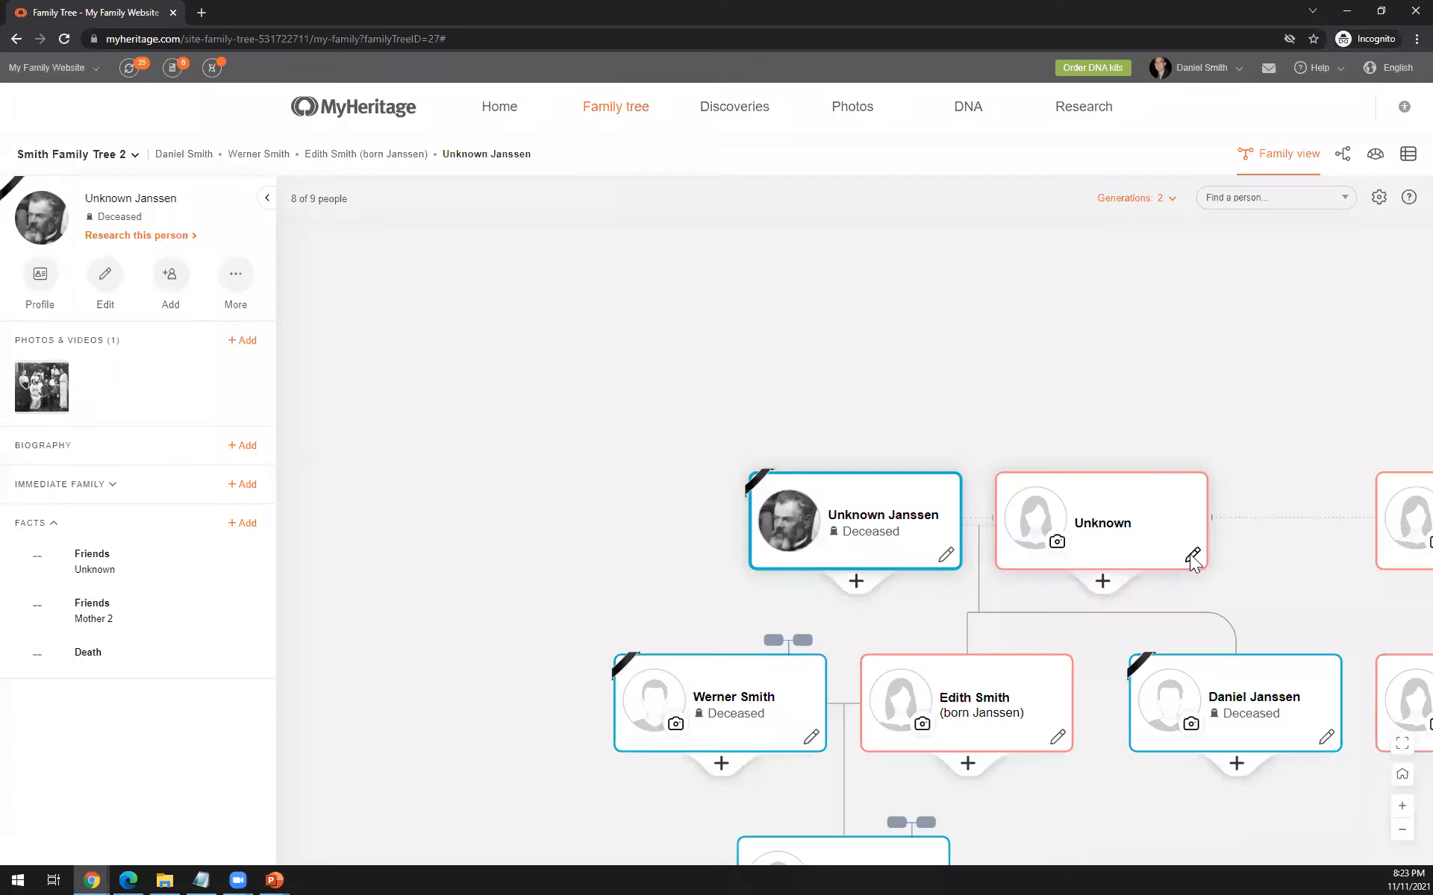
- Set the gender of the bearded man's unnamed first partner to Male, and switch to the closing Thank You slide in PowerPoint
{"action": "left_click", "coordinate": [1192, 555]}
{"action": "left_click_drag", "start_coordinate": [1070, 557], "coordinate": [1051, 440]}
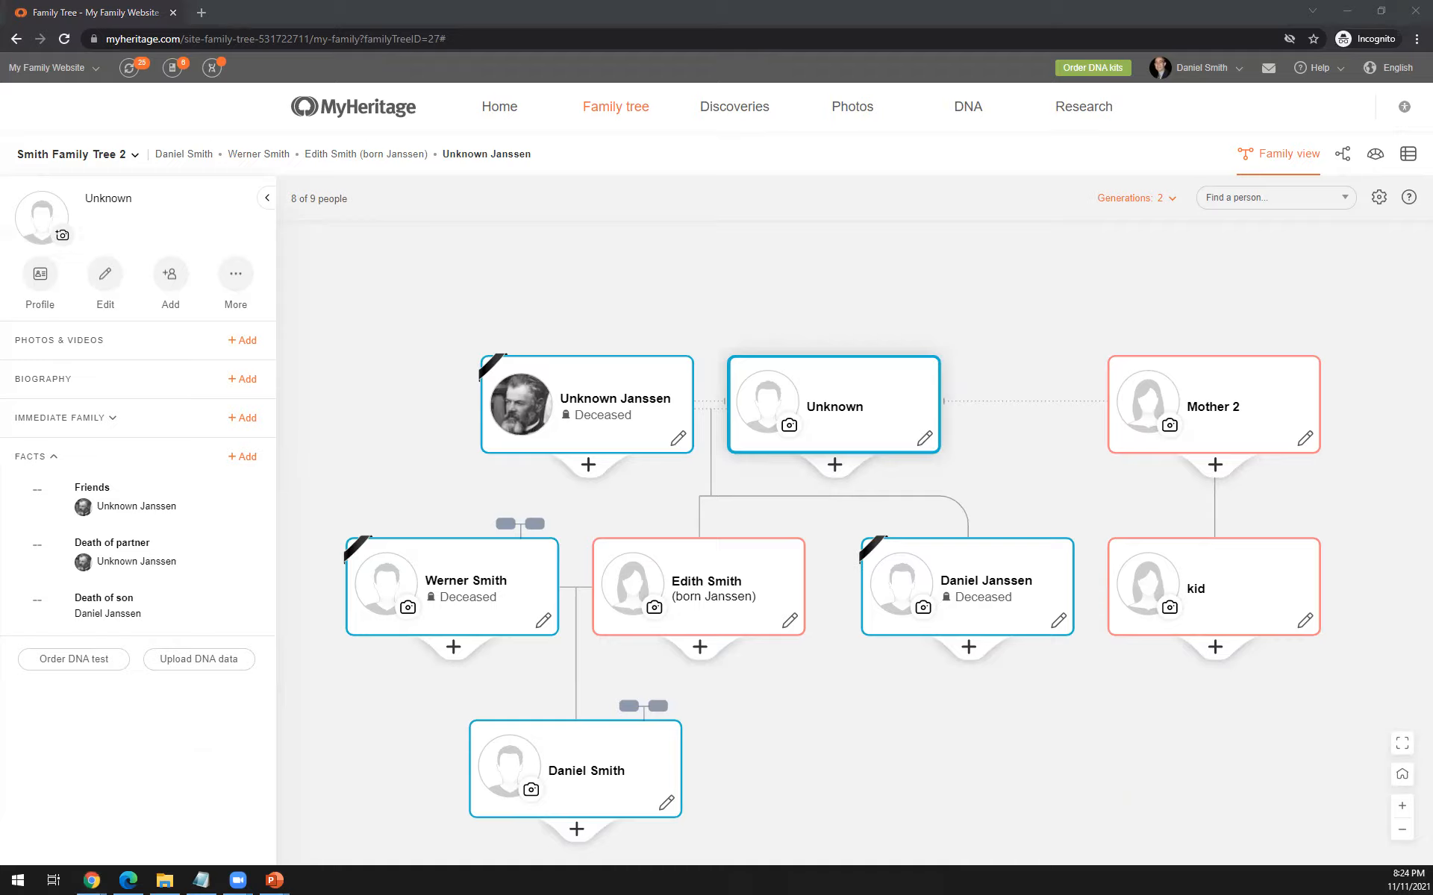
{"action": "key", "text": "alt+Tab"}
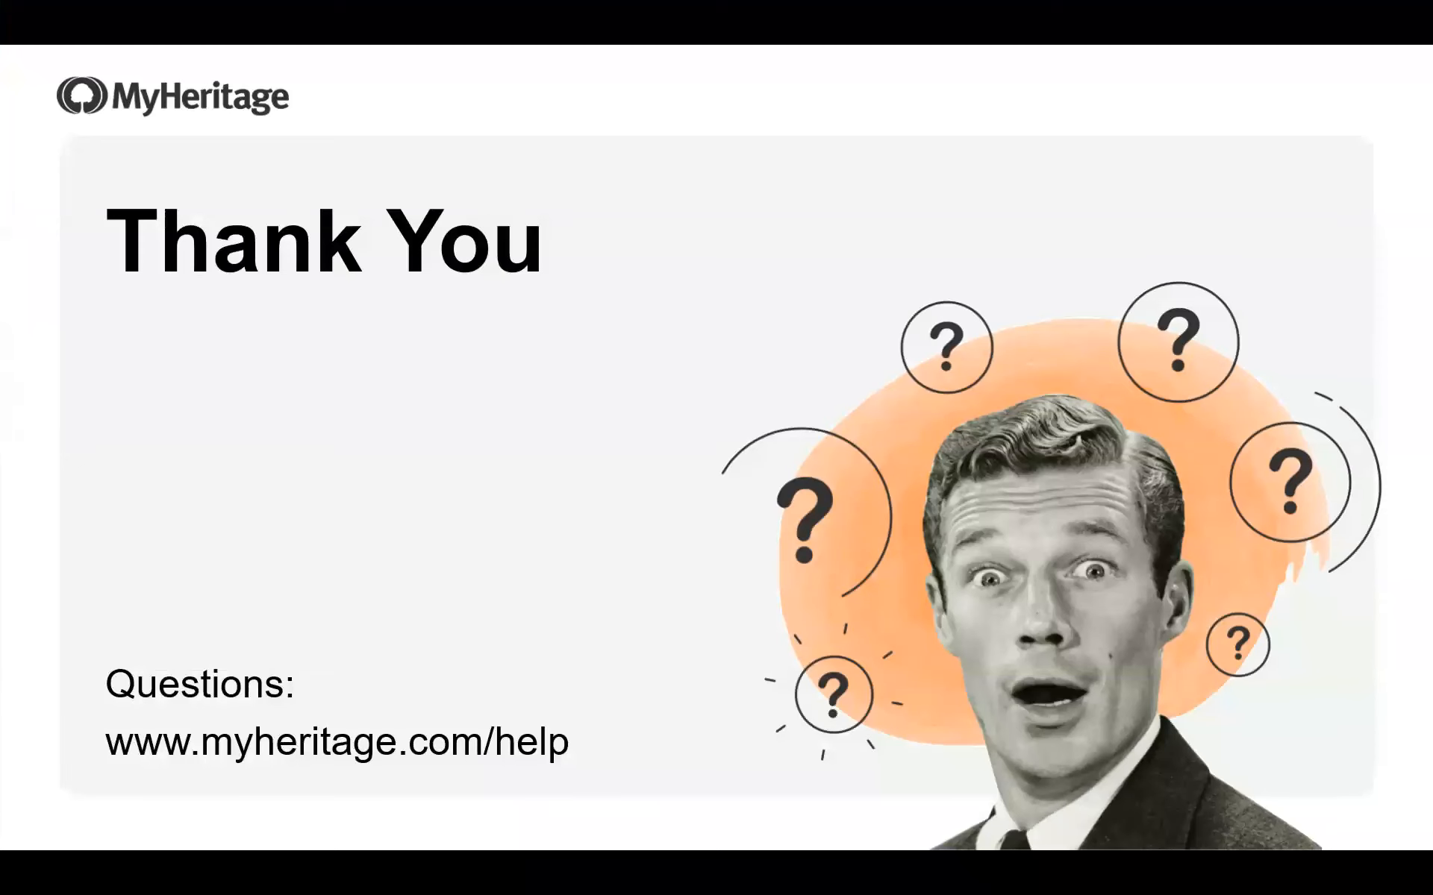